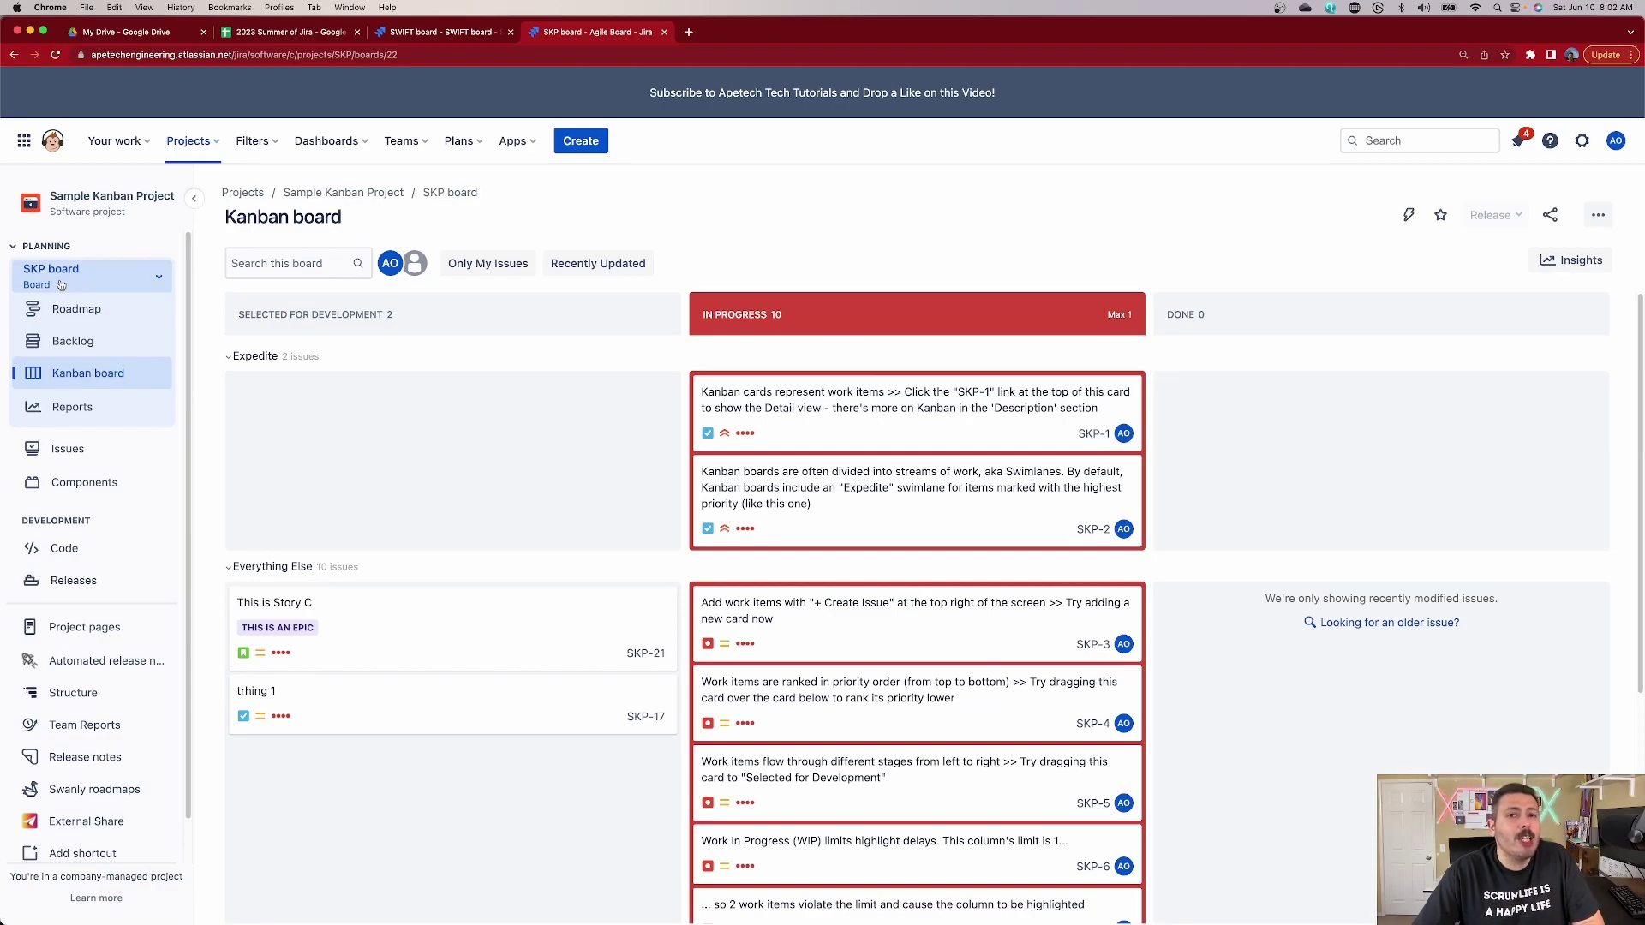
- Switch from the SKP board to My Scrum Board and view its backlog
{"action": "left_click", "coordinate": [61, 285]}
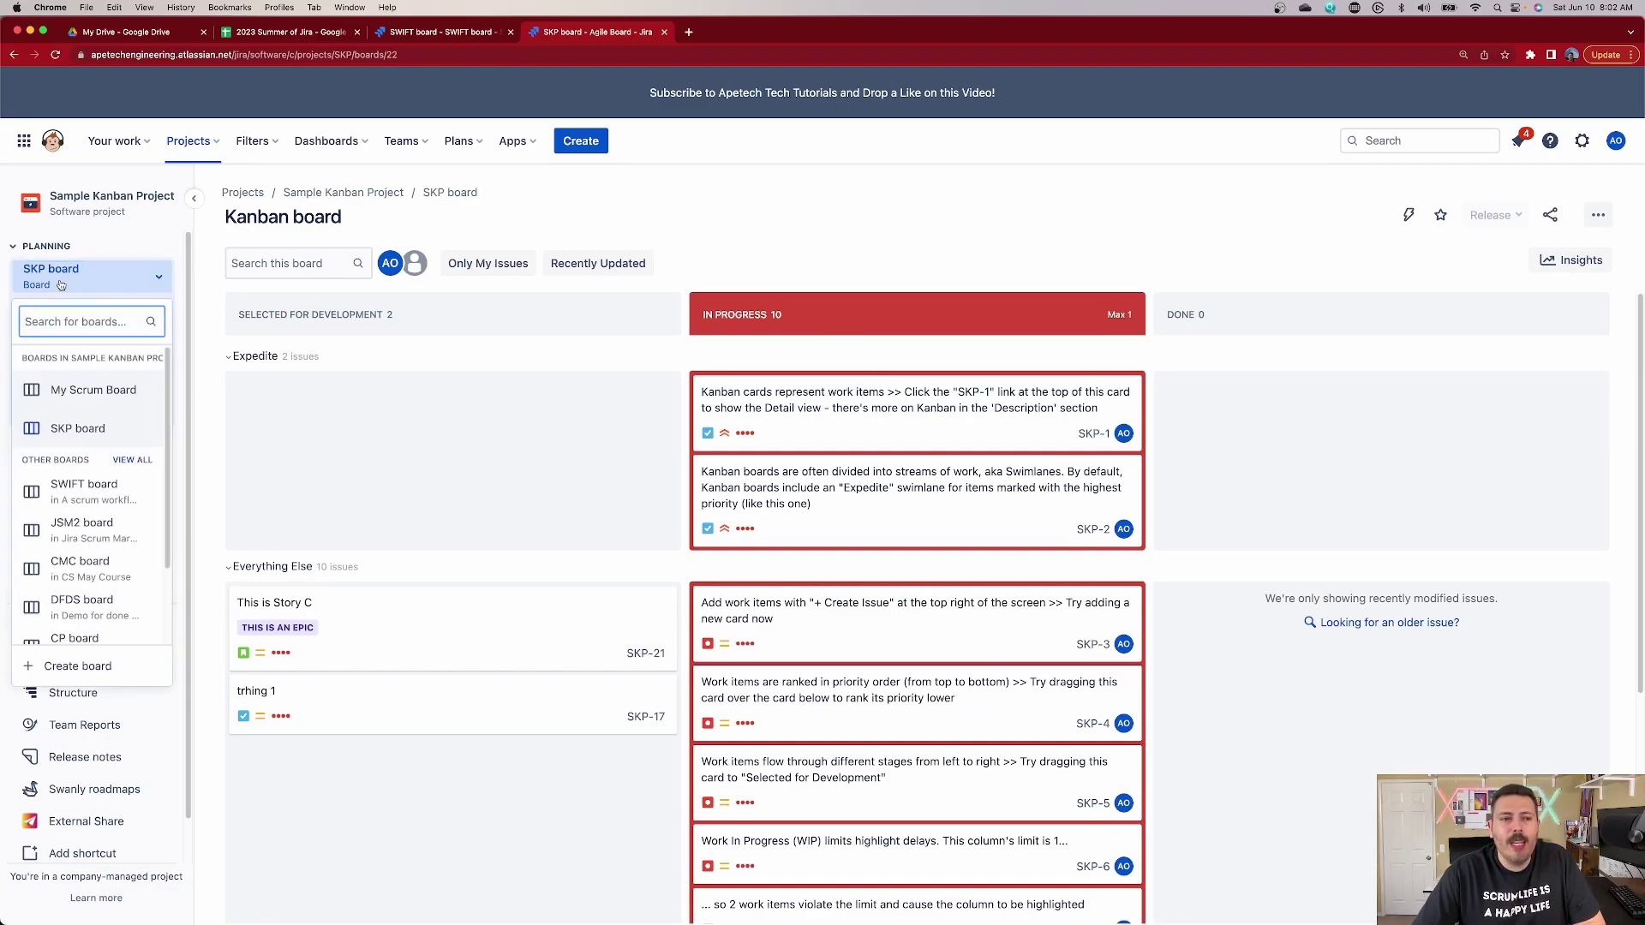
{"action": "left_click", "coordinate": [105, 394]}
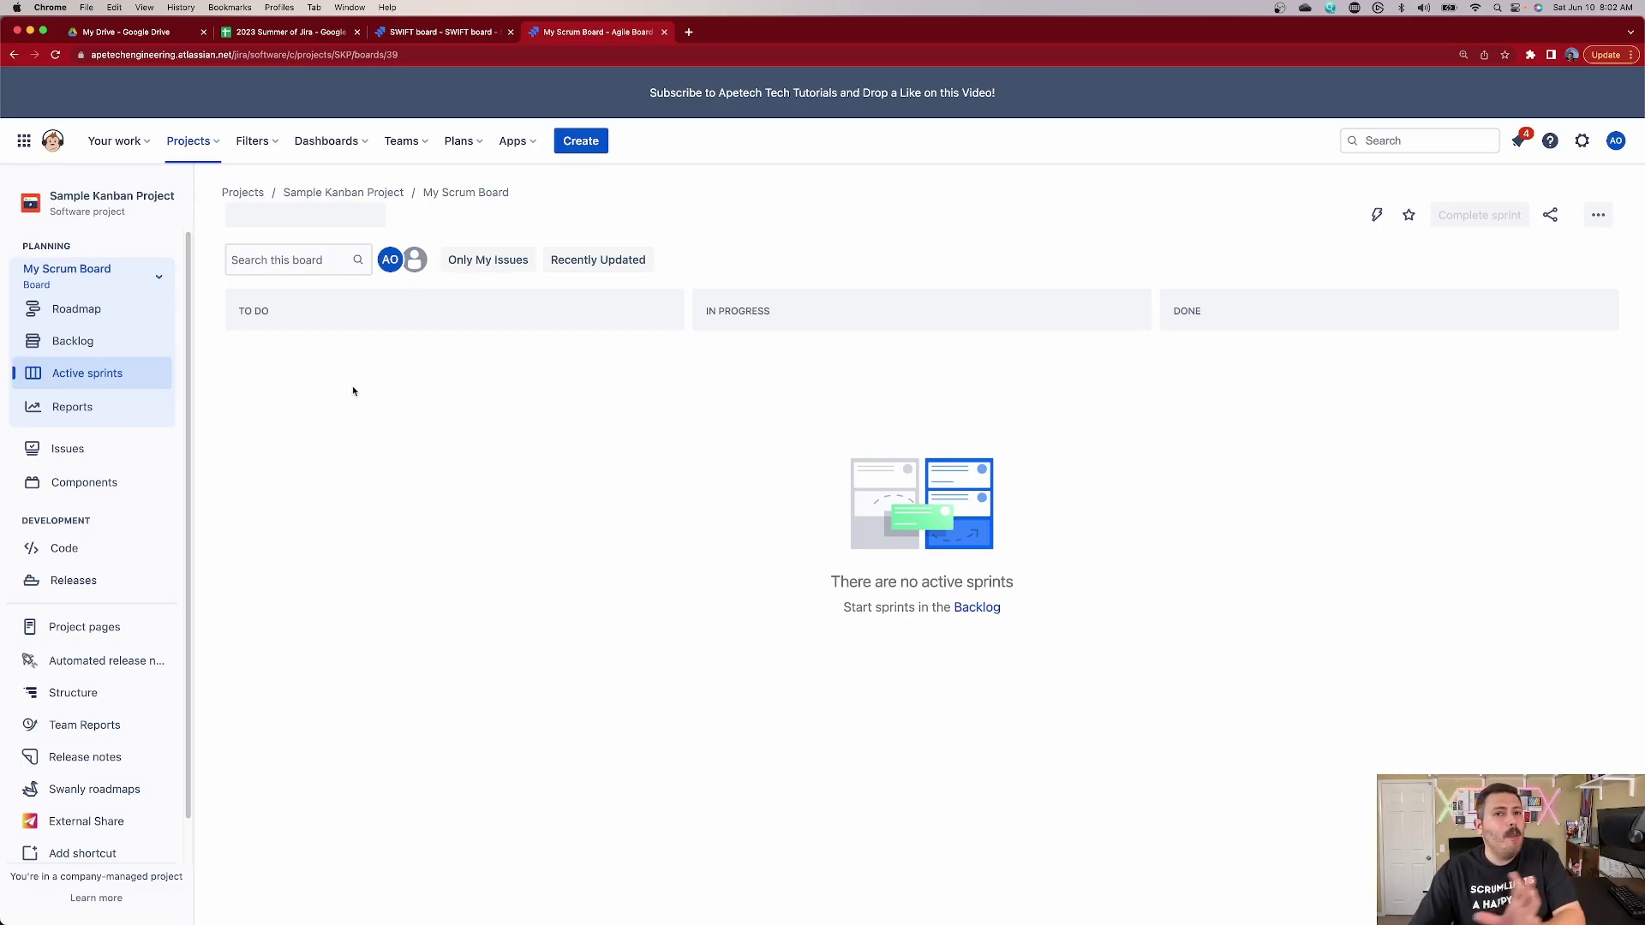
{"action": "left_click", "coordinate": [90, 341]}
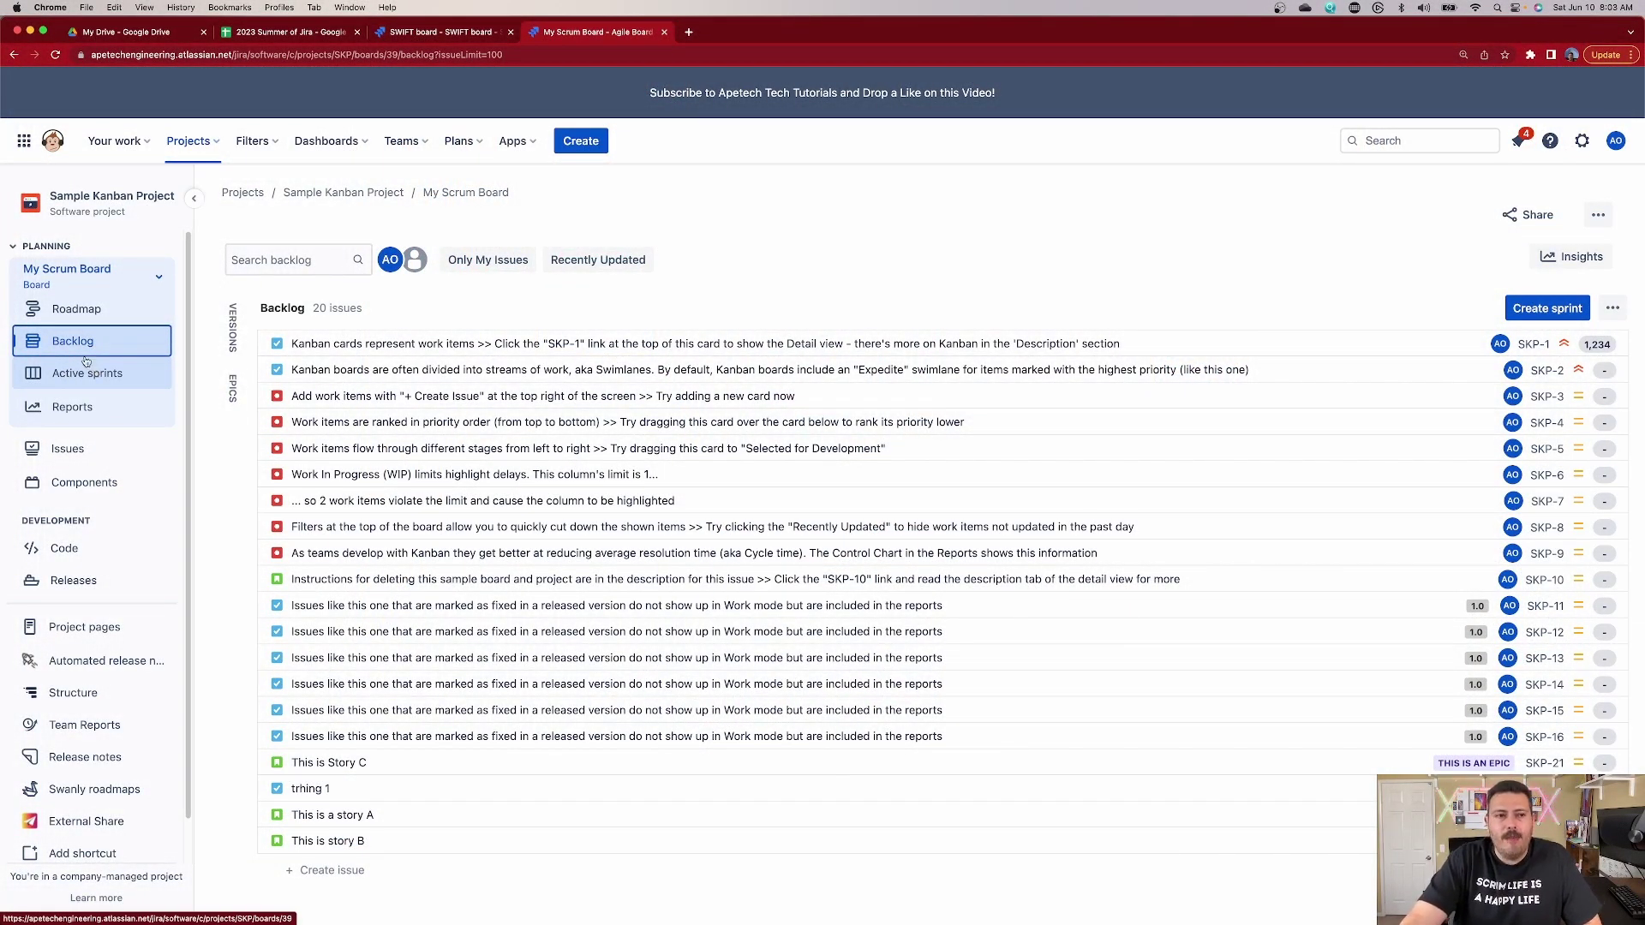
- Switch to the SKP board and view the details of the epic sdfs in its backlog
{"action": "left_click", "coordinate": [86, 275]}
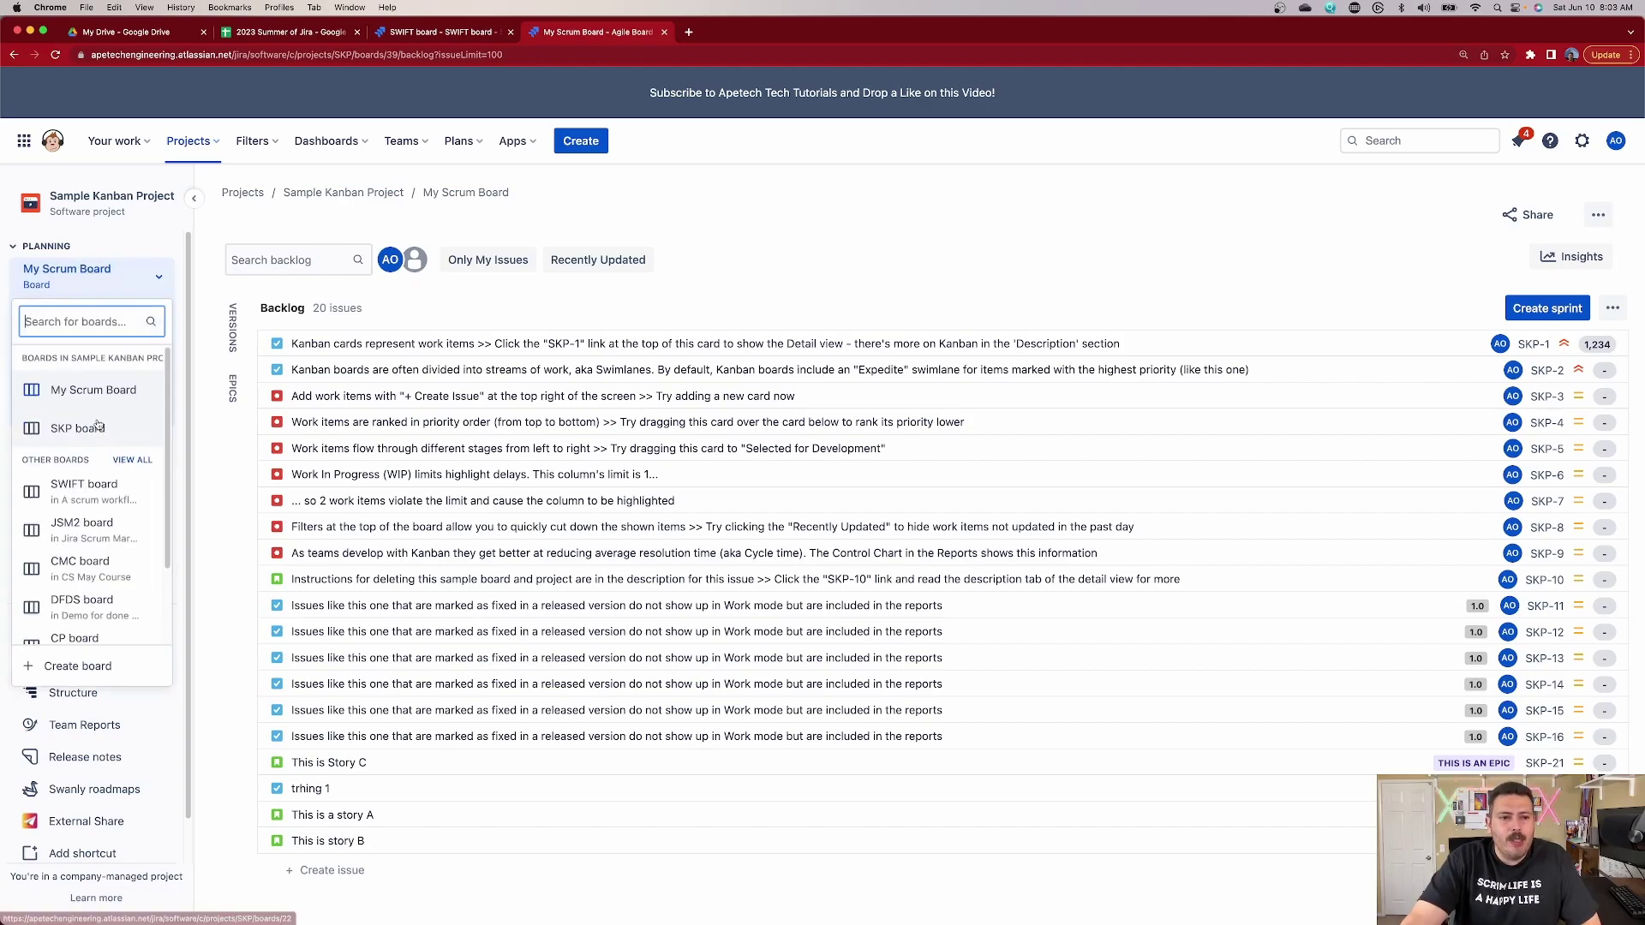
{"action": "left_click", "coordinate": [97, 426]}
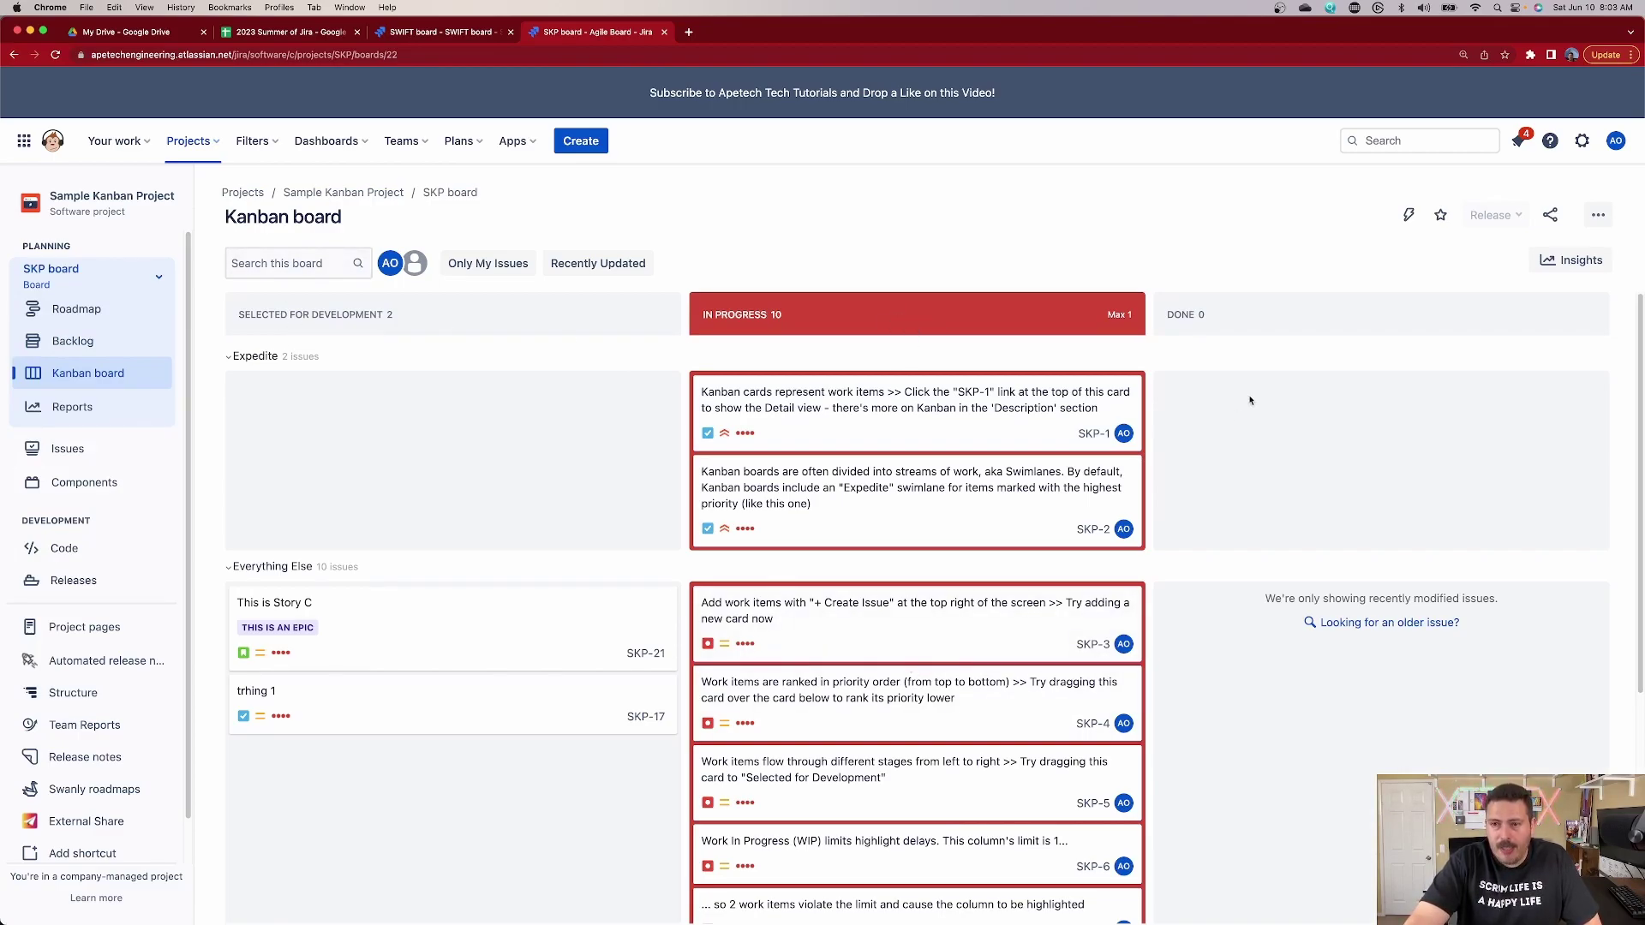
{"action": "left_click", "coordinate": [120, 341]}
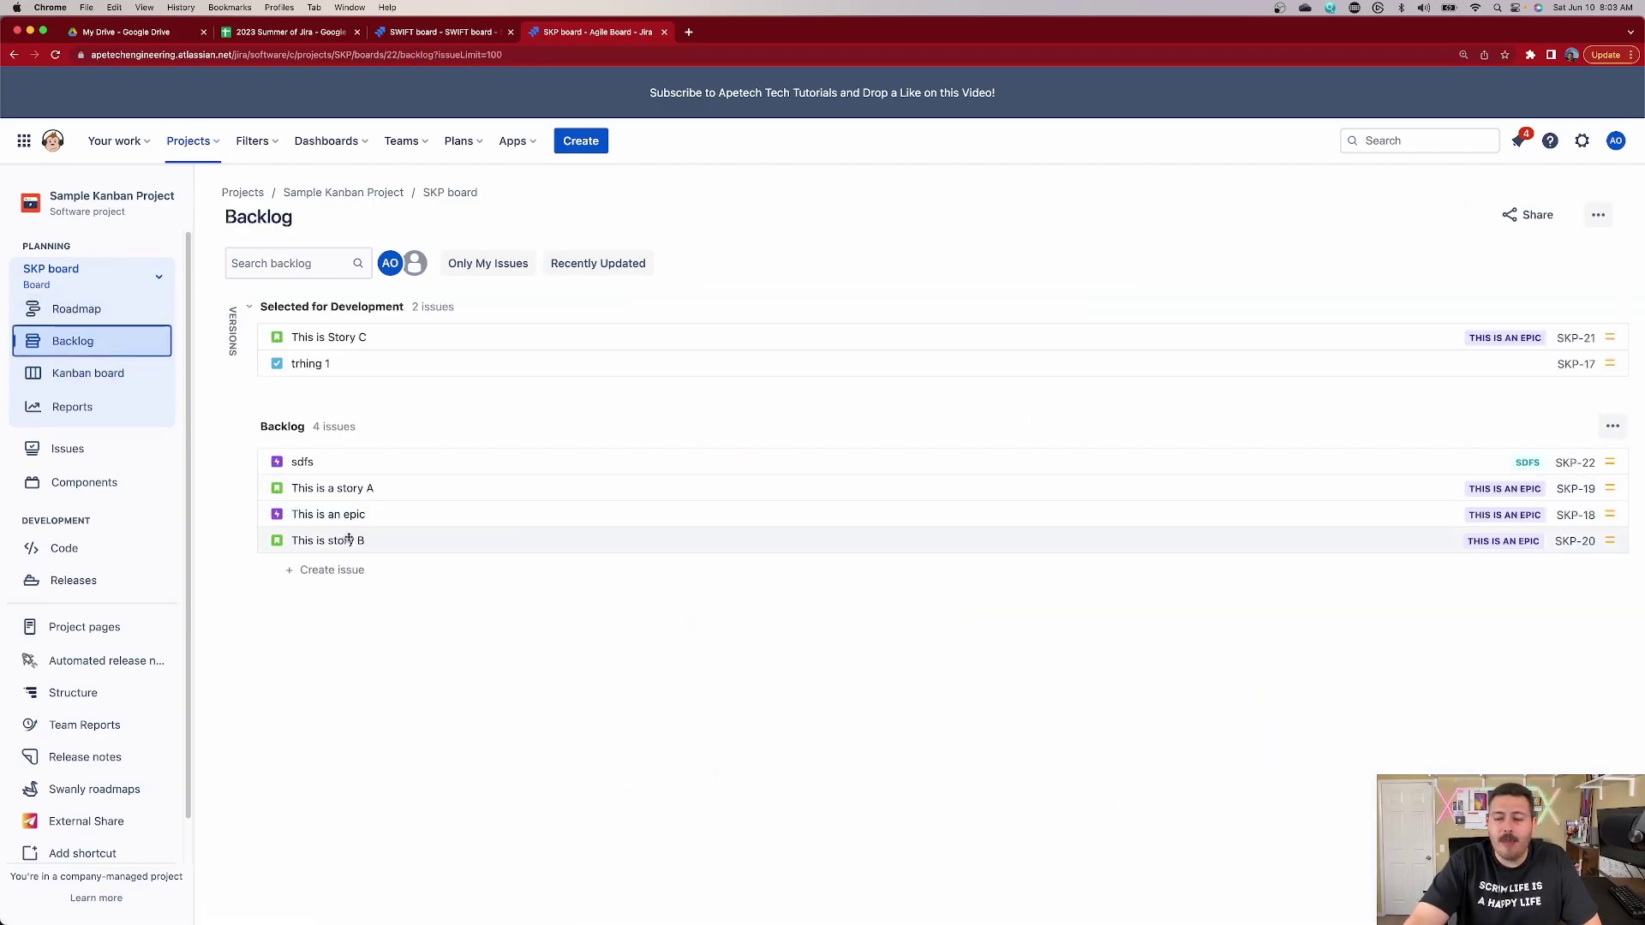
{"action": "left_click", "coordinate": [327, 465]}
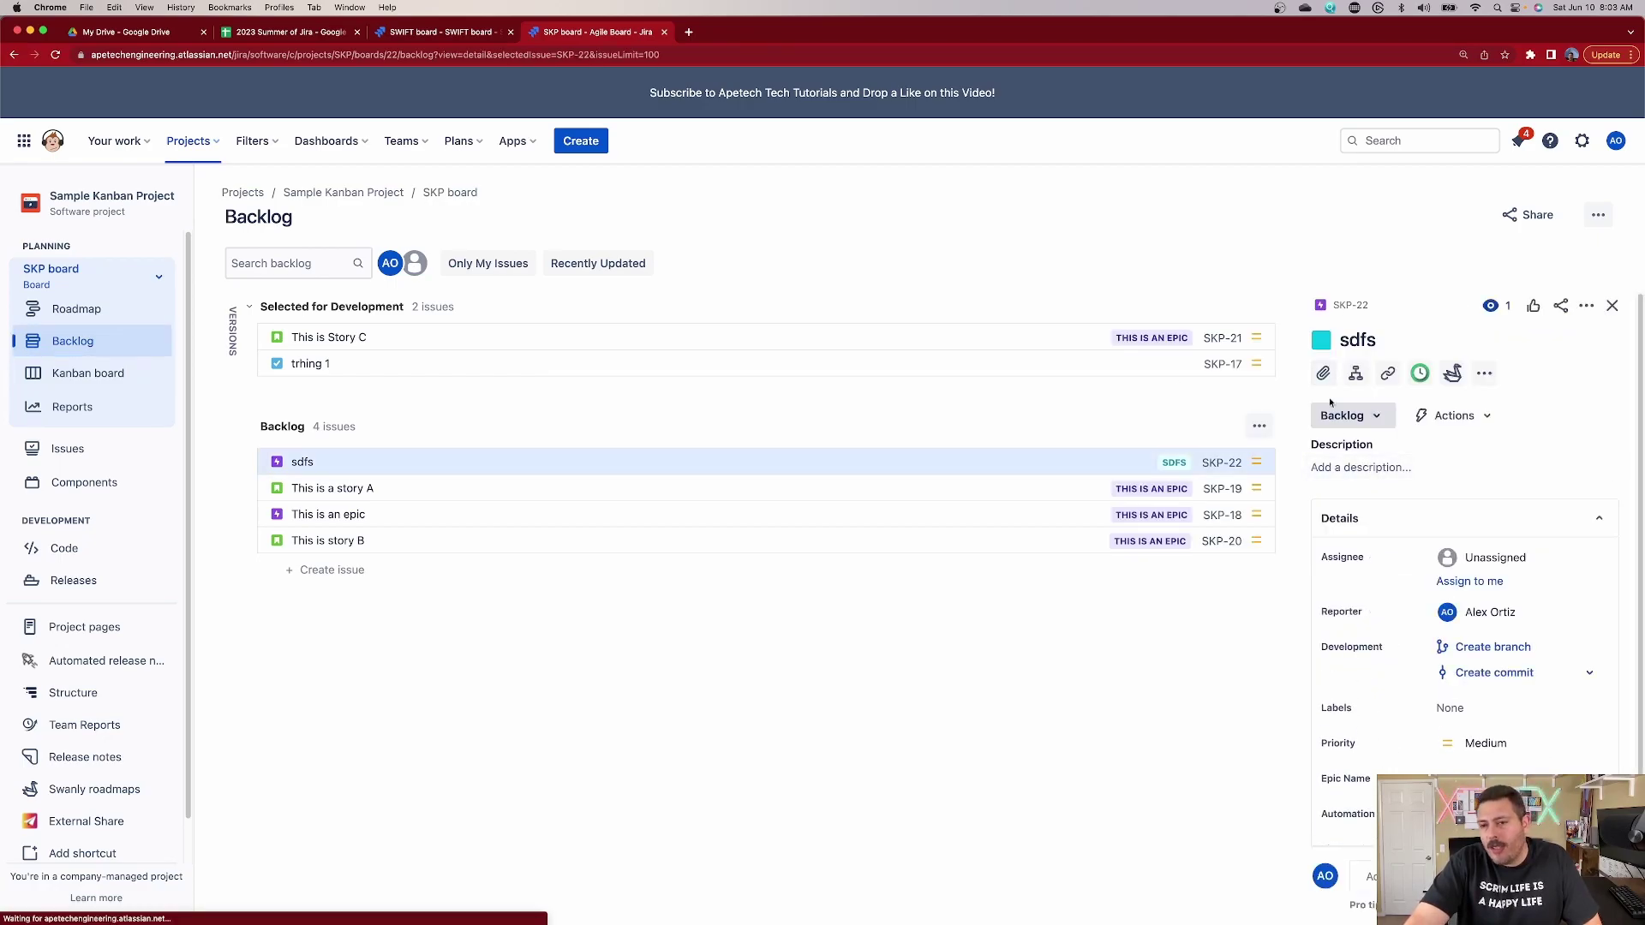
- On the SKP Kanban board, view the details of cards SKP-21 and SKP-1, closing each one after viewing
{"action": "left_click", "coordinate": [96, 375]}
{"action": "left_click", "coordinate": [536, 603]}
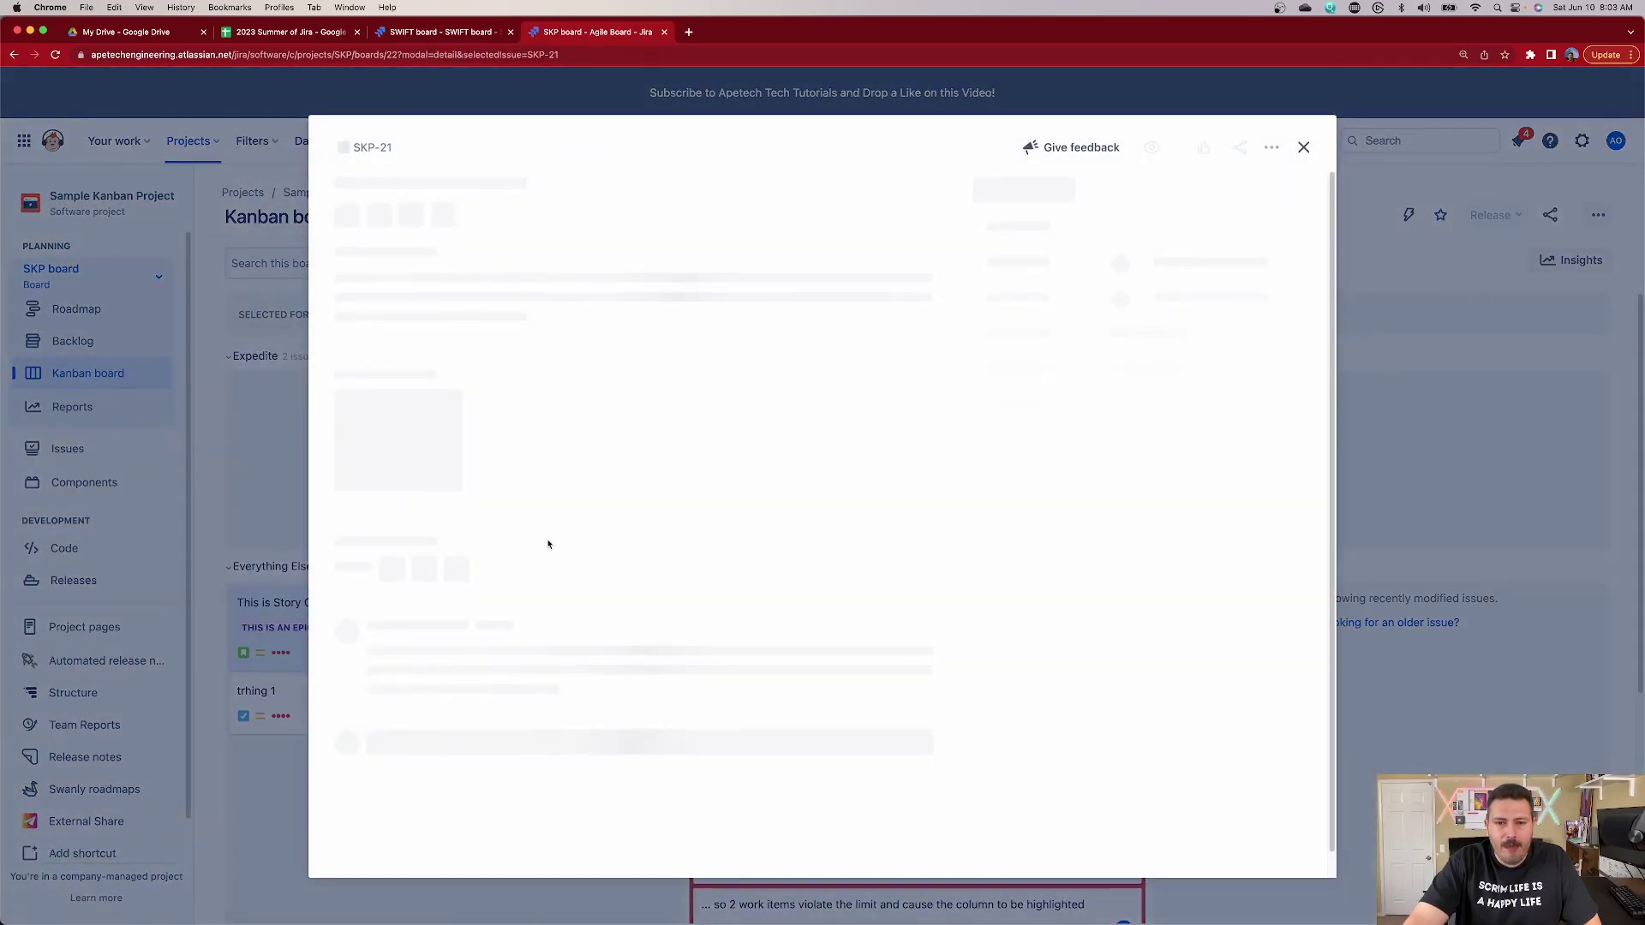
{"action": "left_click", "coordinate": [1557, 658]}
{"action": "left_click", "coordinate": [866, 433]}
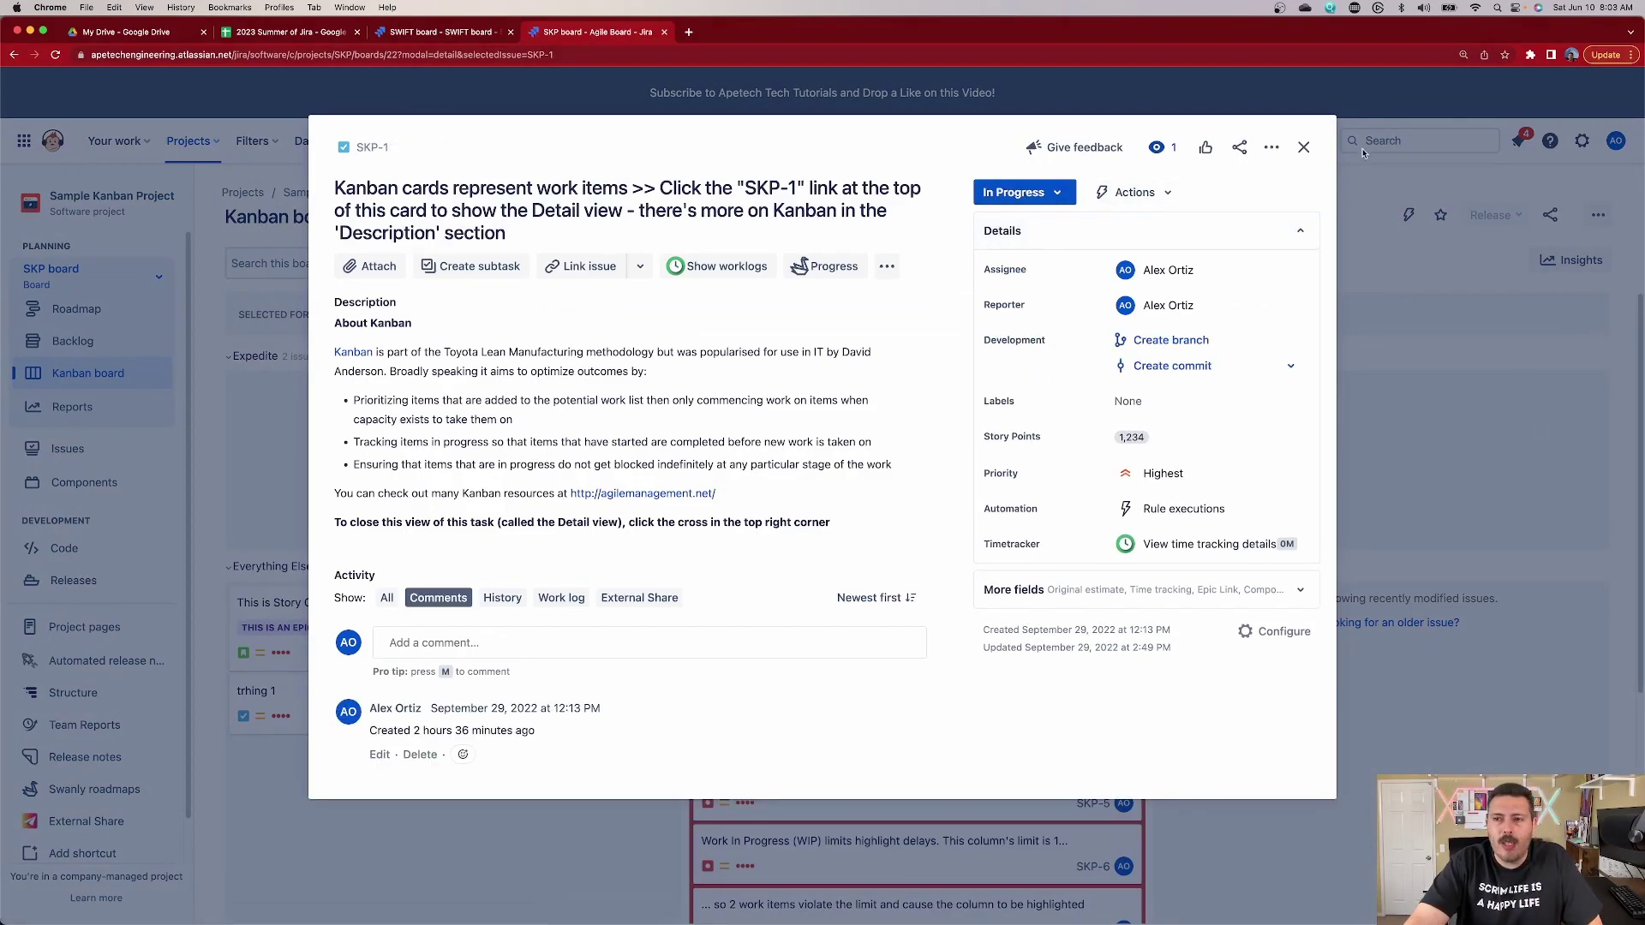
{"action": "left_click", "coordinate": [1303, 148]}
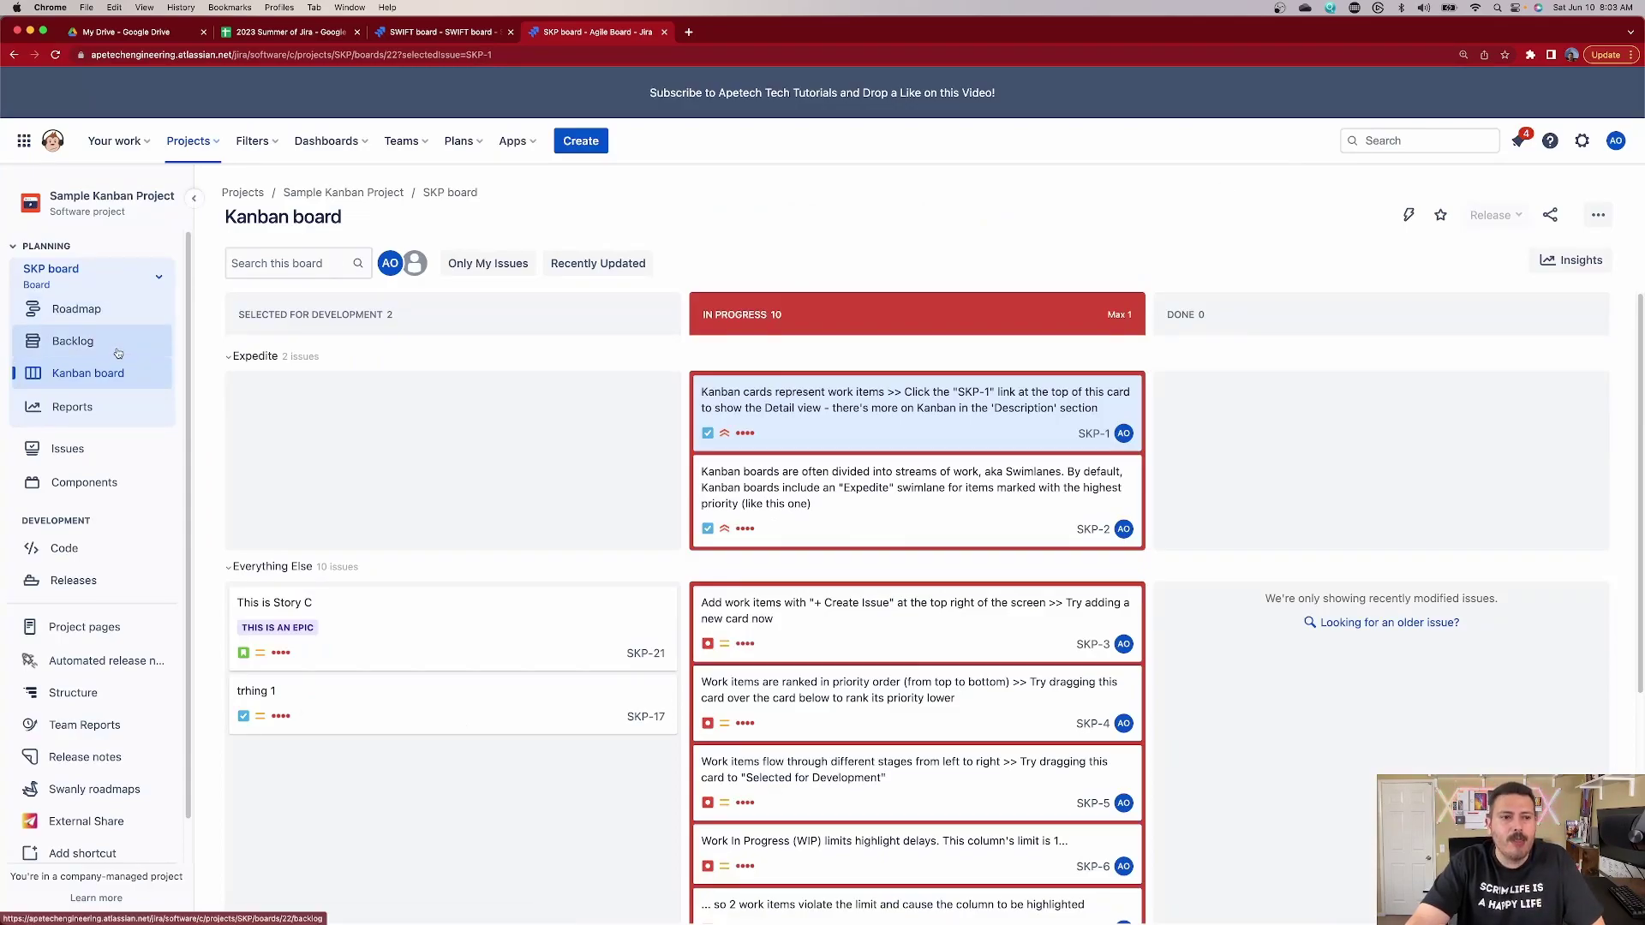
- Go back to My Scrum Board and view its backlog in place of the active sprints
{"action": "left_click", "coordinate": [83, 272]}
{"action": "left_click", "coordinate": [102, 394]}
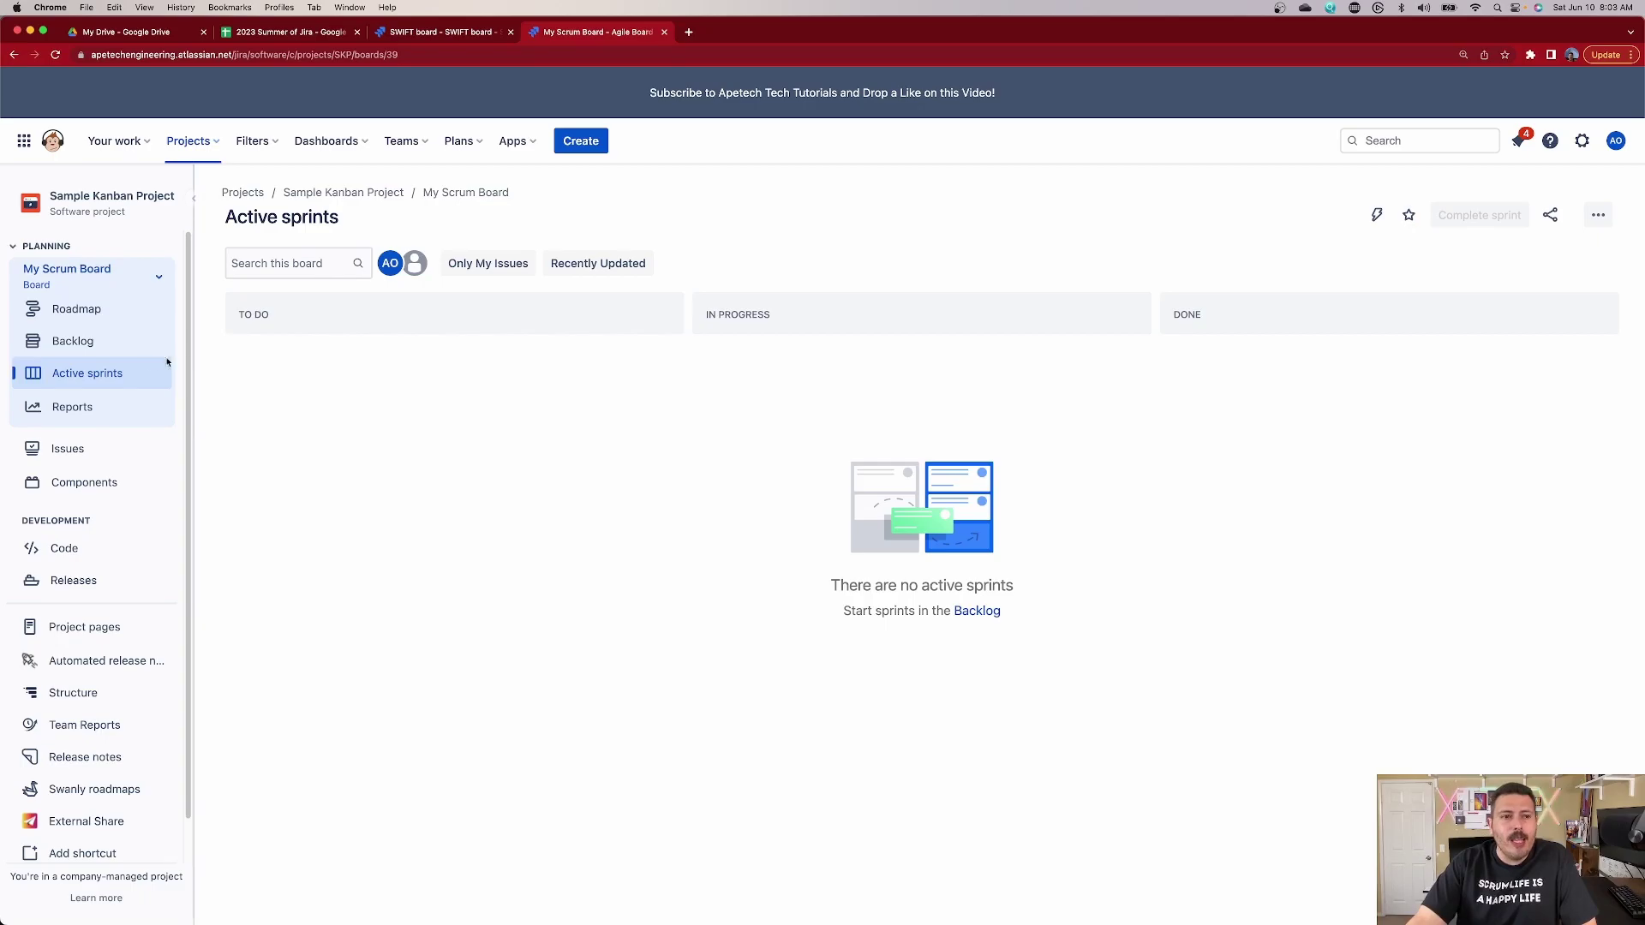
{"action": "left_click", "coordinate": [104, 343]}
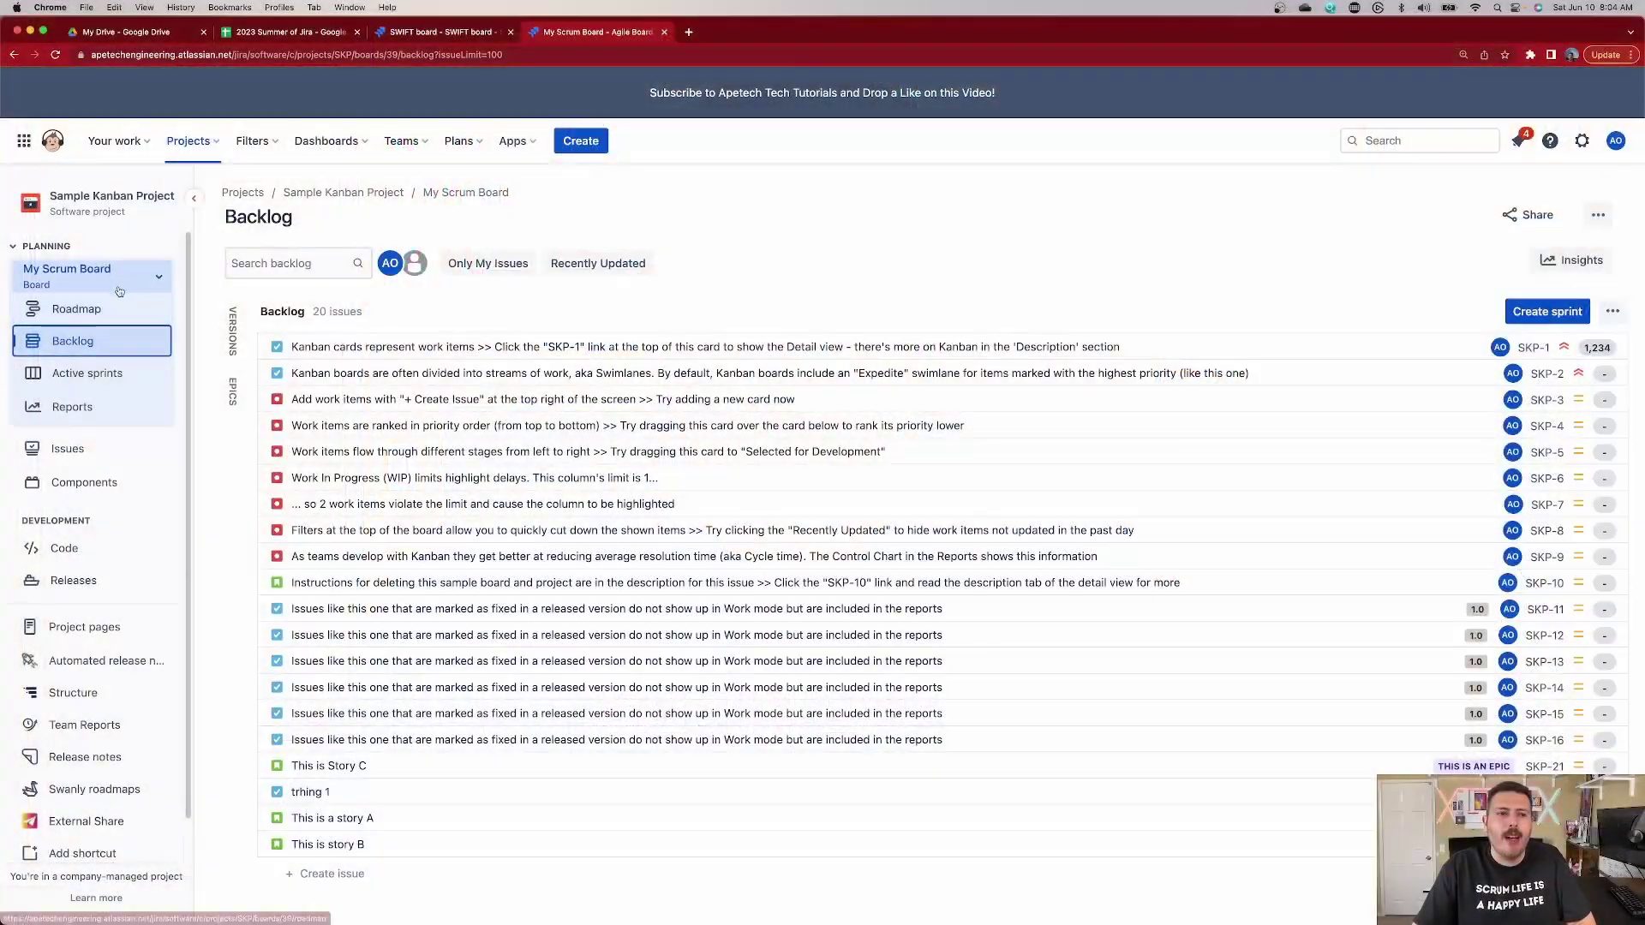
- Check the statuses of SKP-22, SKP-19, SKP-18 and SKP-20 in the SKP board's backlog, and compare the backlog with the Kanban board
{"action": "left_click", "coordinate": [119, 291]}
{"action": "left_click", "coordinate": [77, 429]}
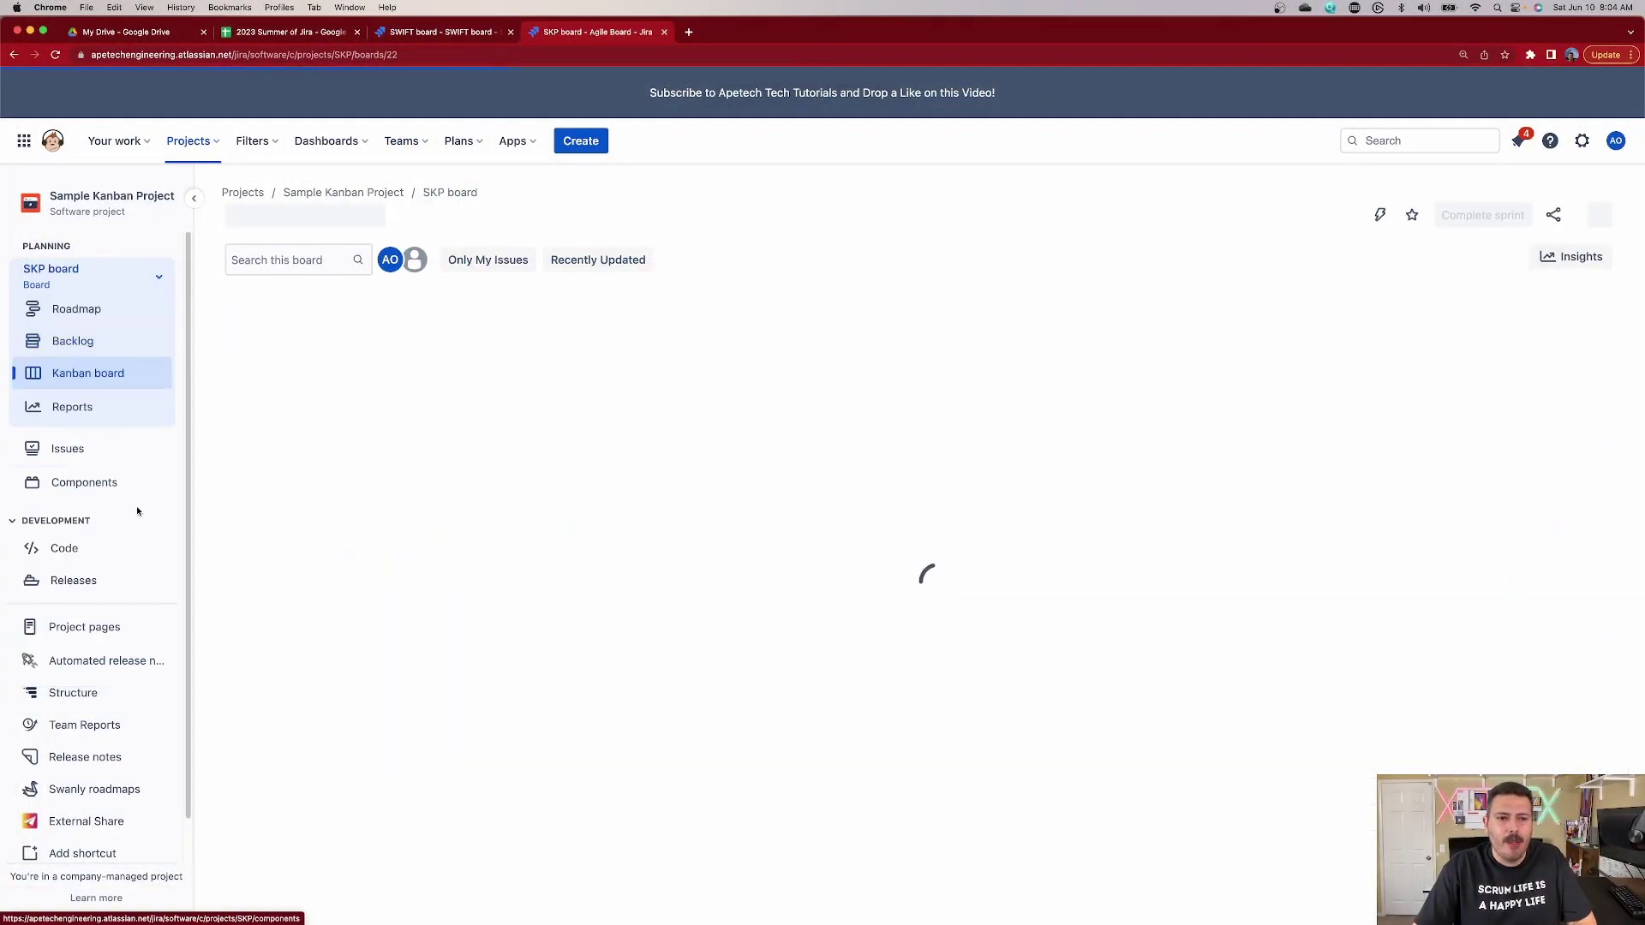
{"action": "left_click", "coordinate": [73, 341]}
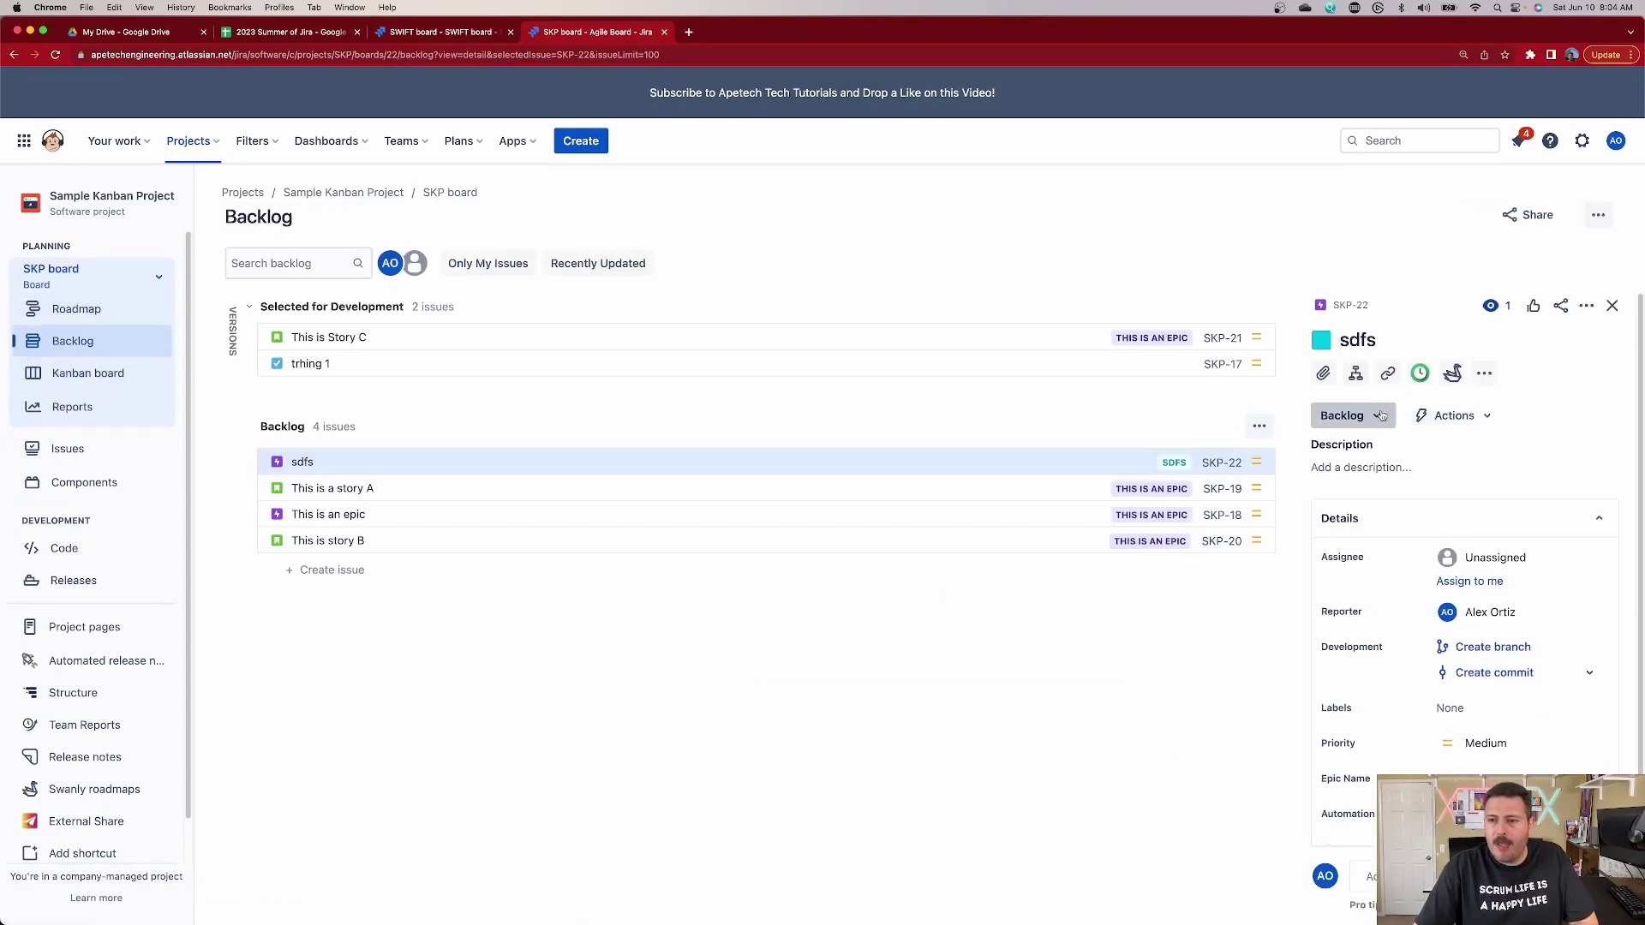
{"action": "left_click", "coordinate": [964, 488]}
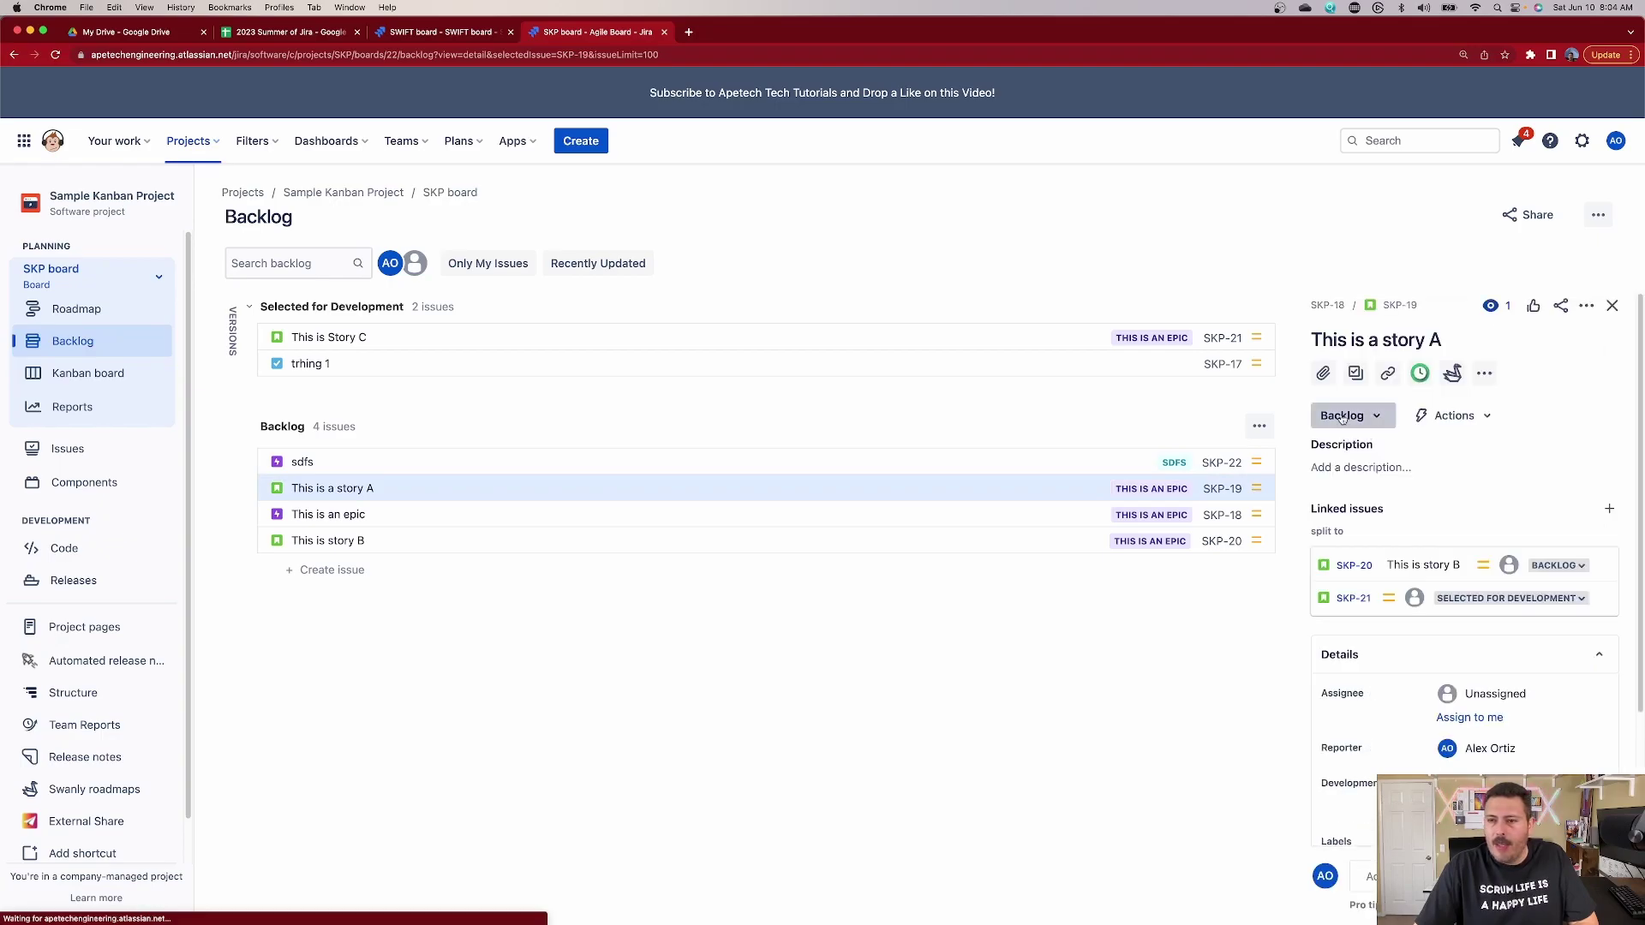
{"action": "left_click", "coordinate": [823, 514]}
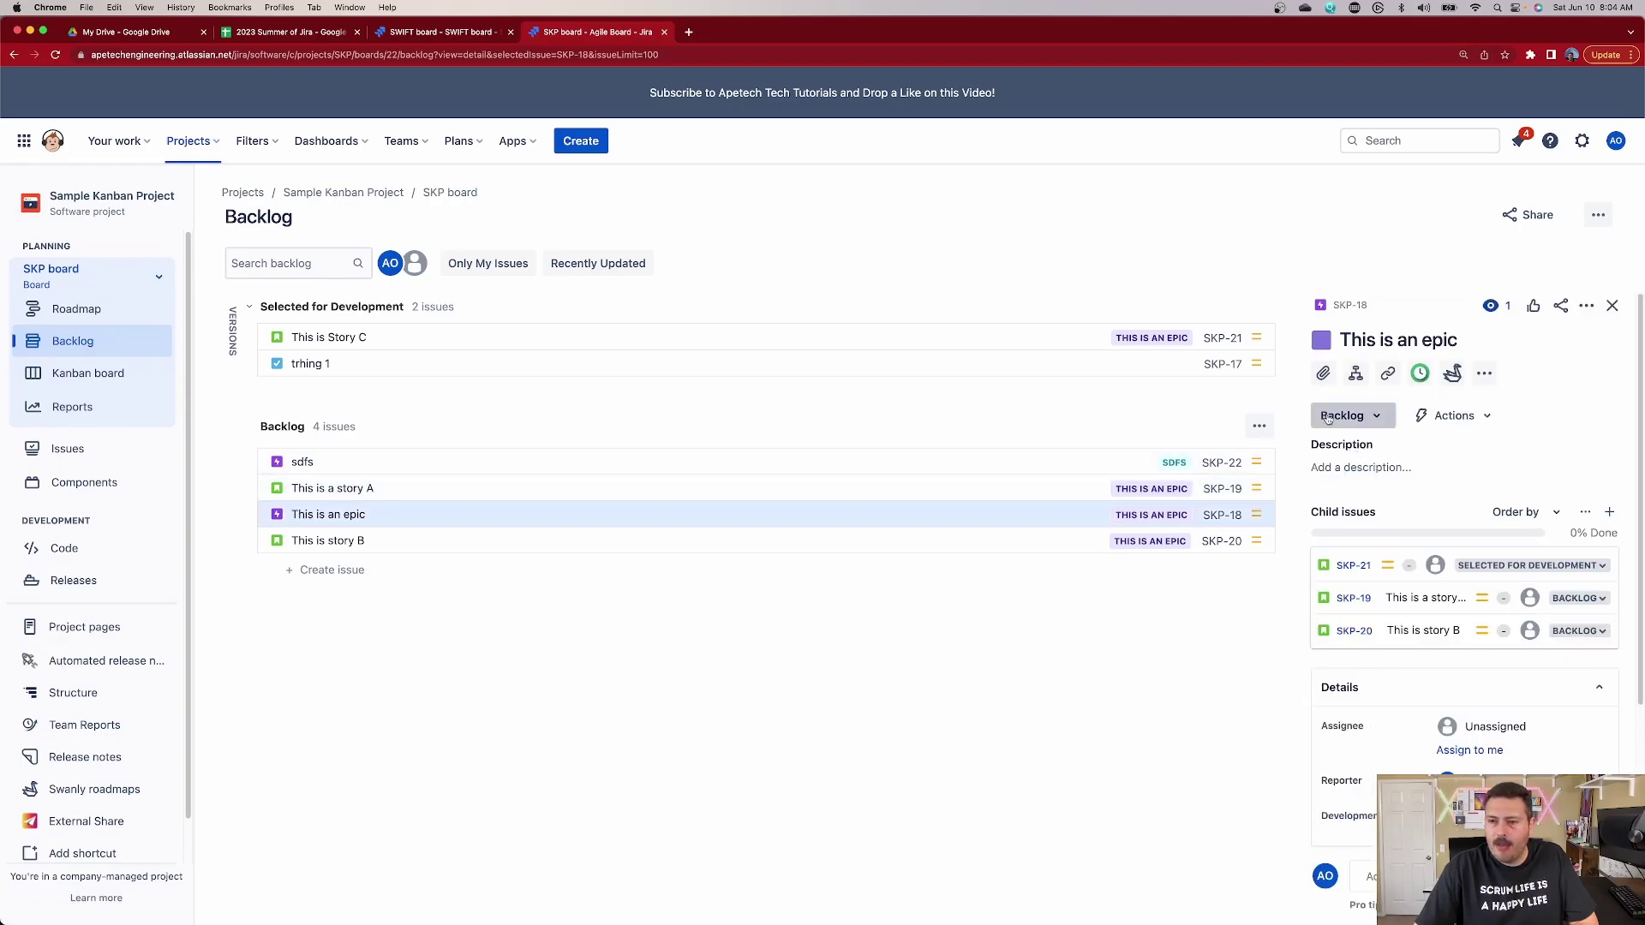
{"action": "left_click", "coordinate": [760, 540]}
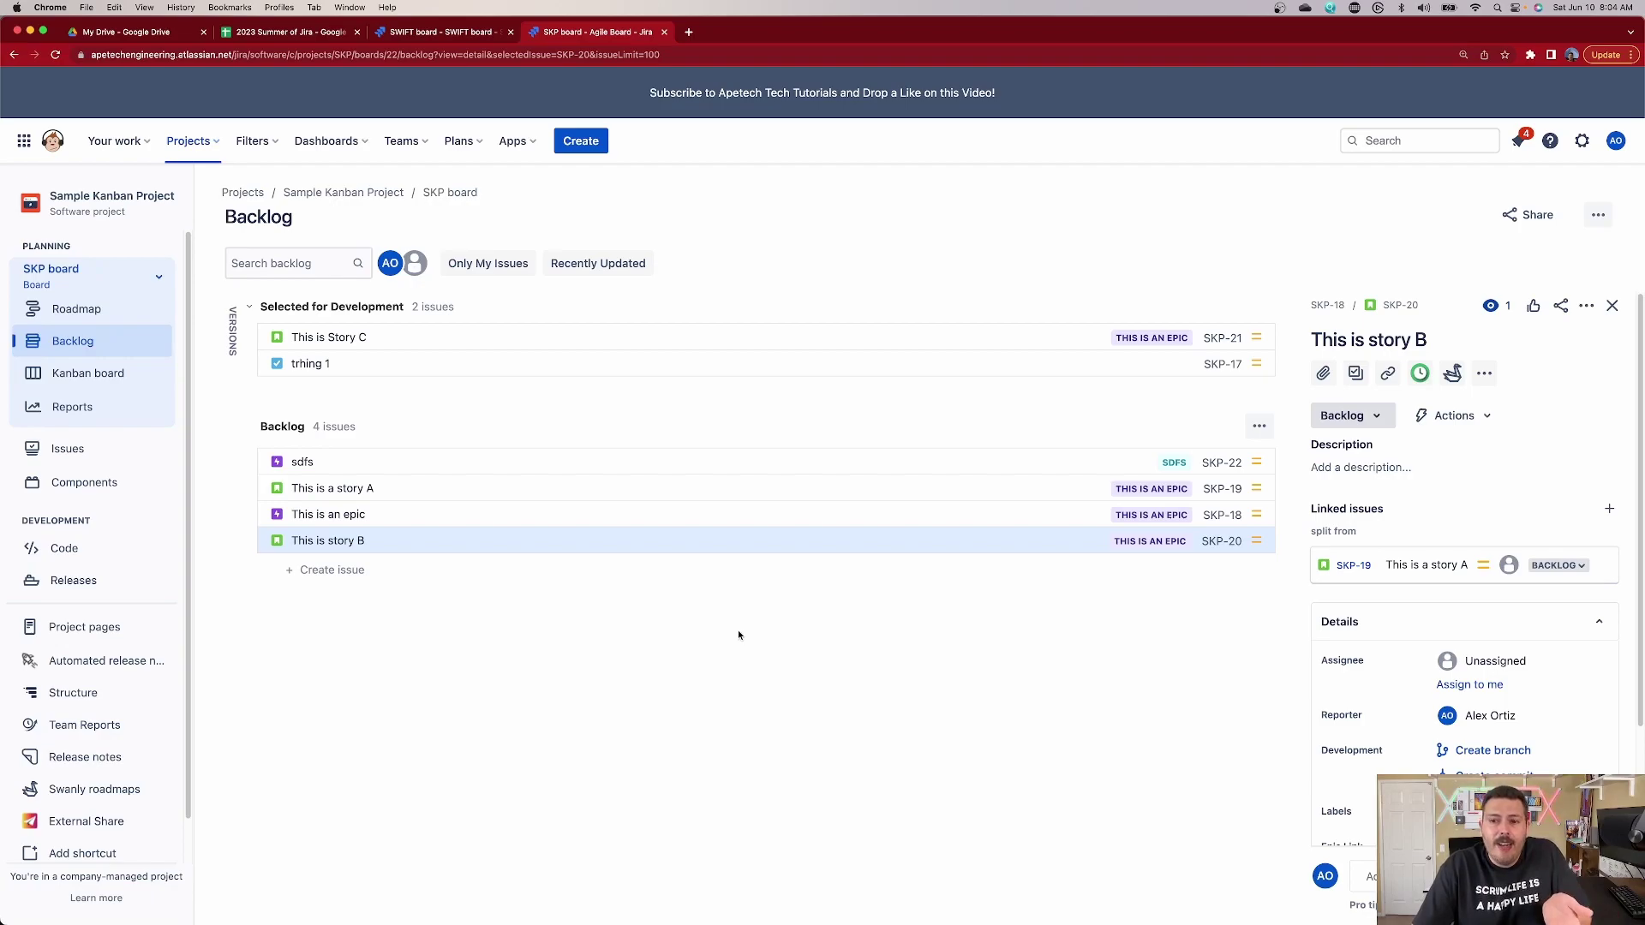
{"action": "left_click", "coordinate": [88, 373]}
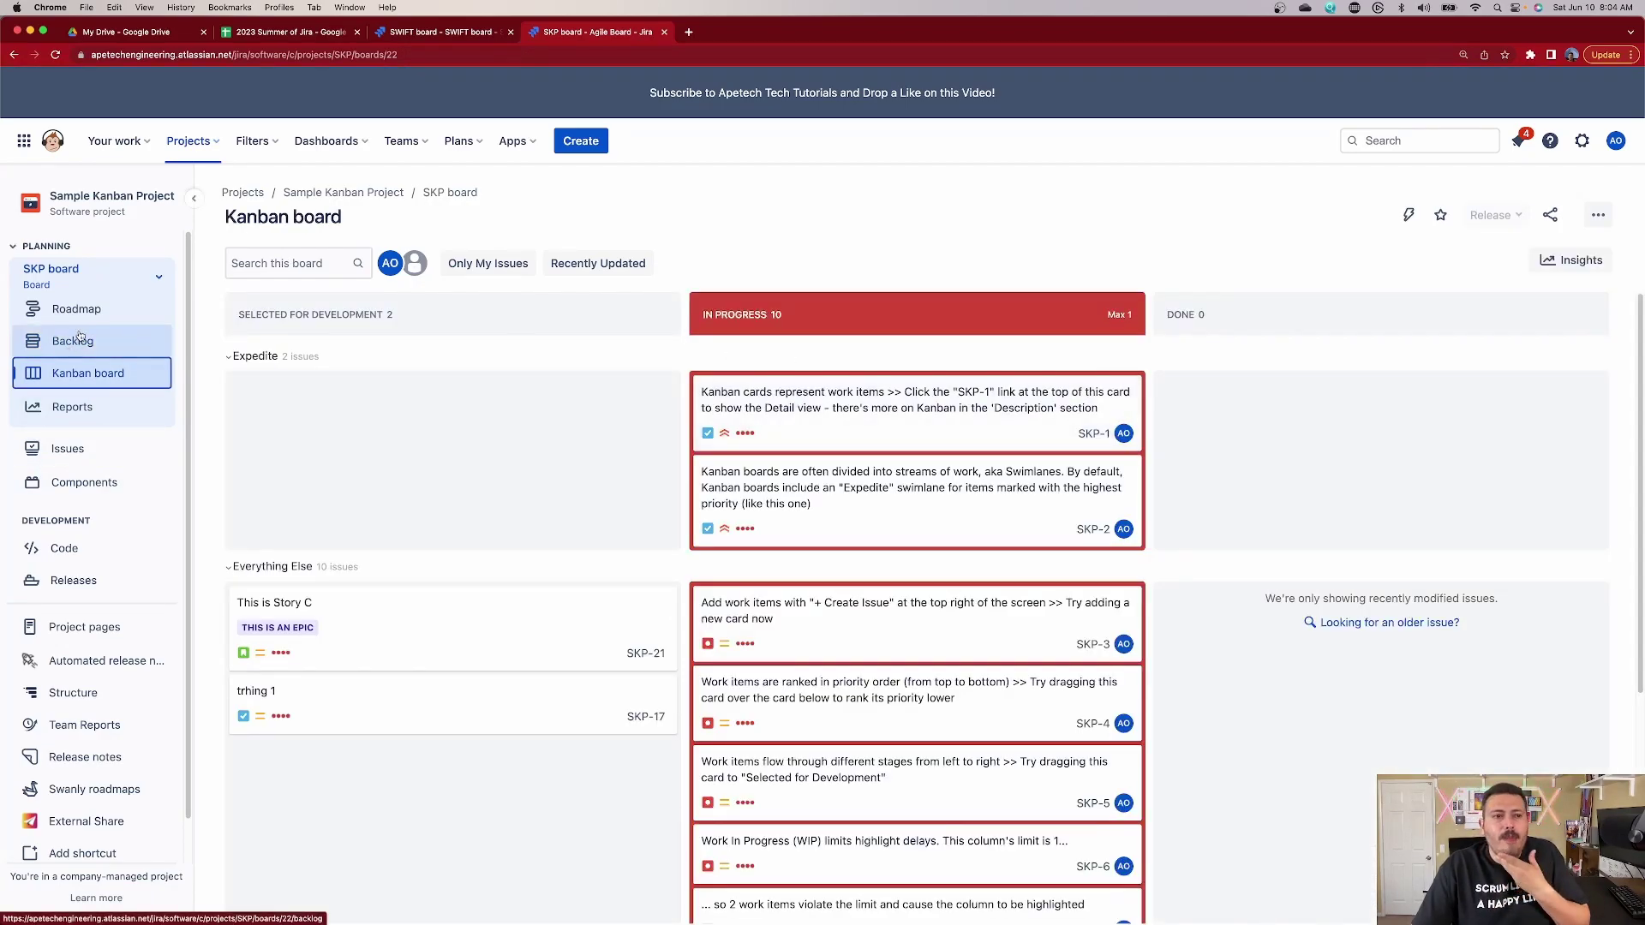
{"action": "left_click", "coordinate": [110, 349]}
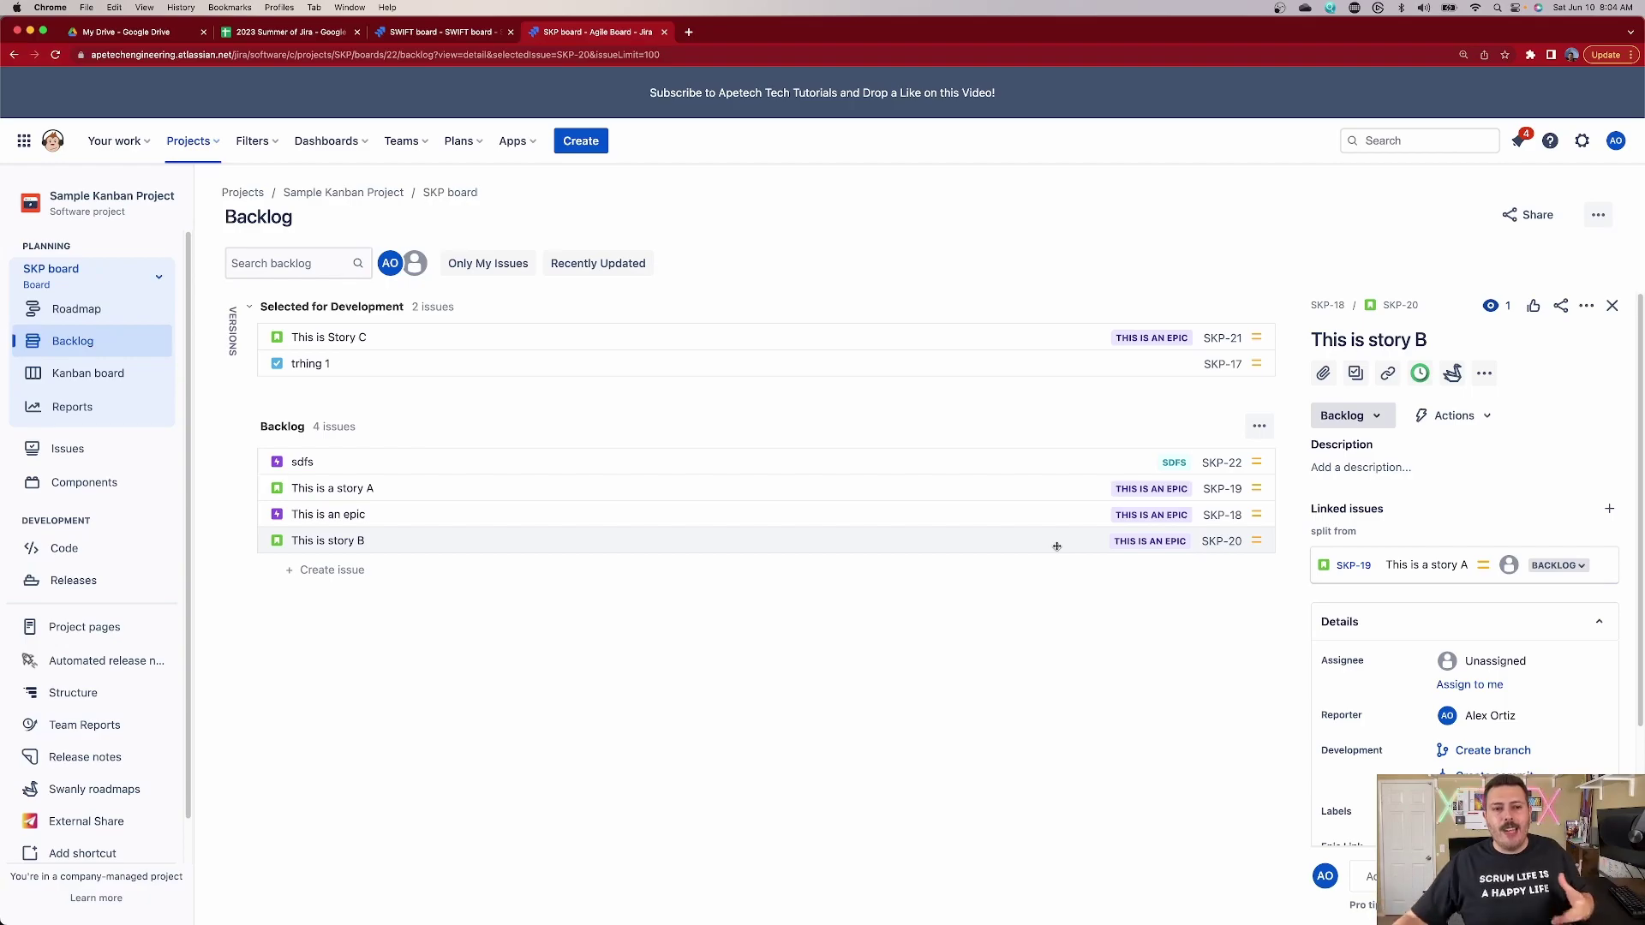
- View the Software Simplified Workflow for Project SKP as a diagram from the project settings, examine its Create transition, and close it
{"action": "scroll", "coordinate": [99, 668], "scroll_direction": "down", "scroll_amount": 1}
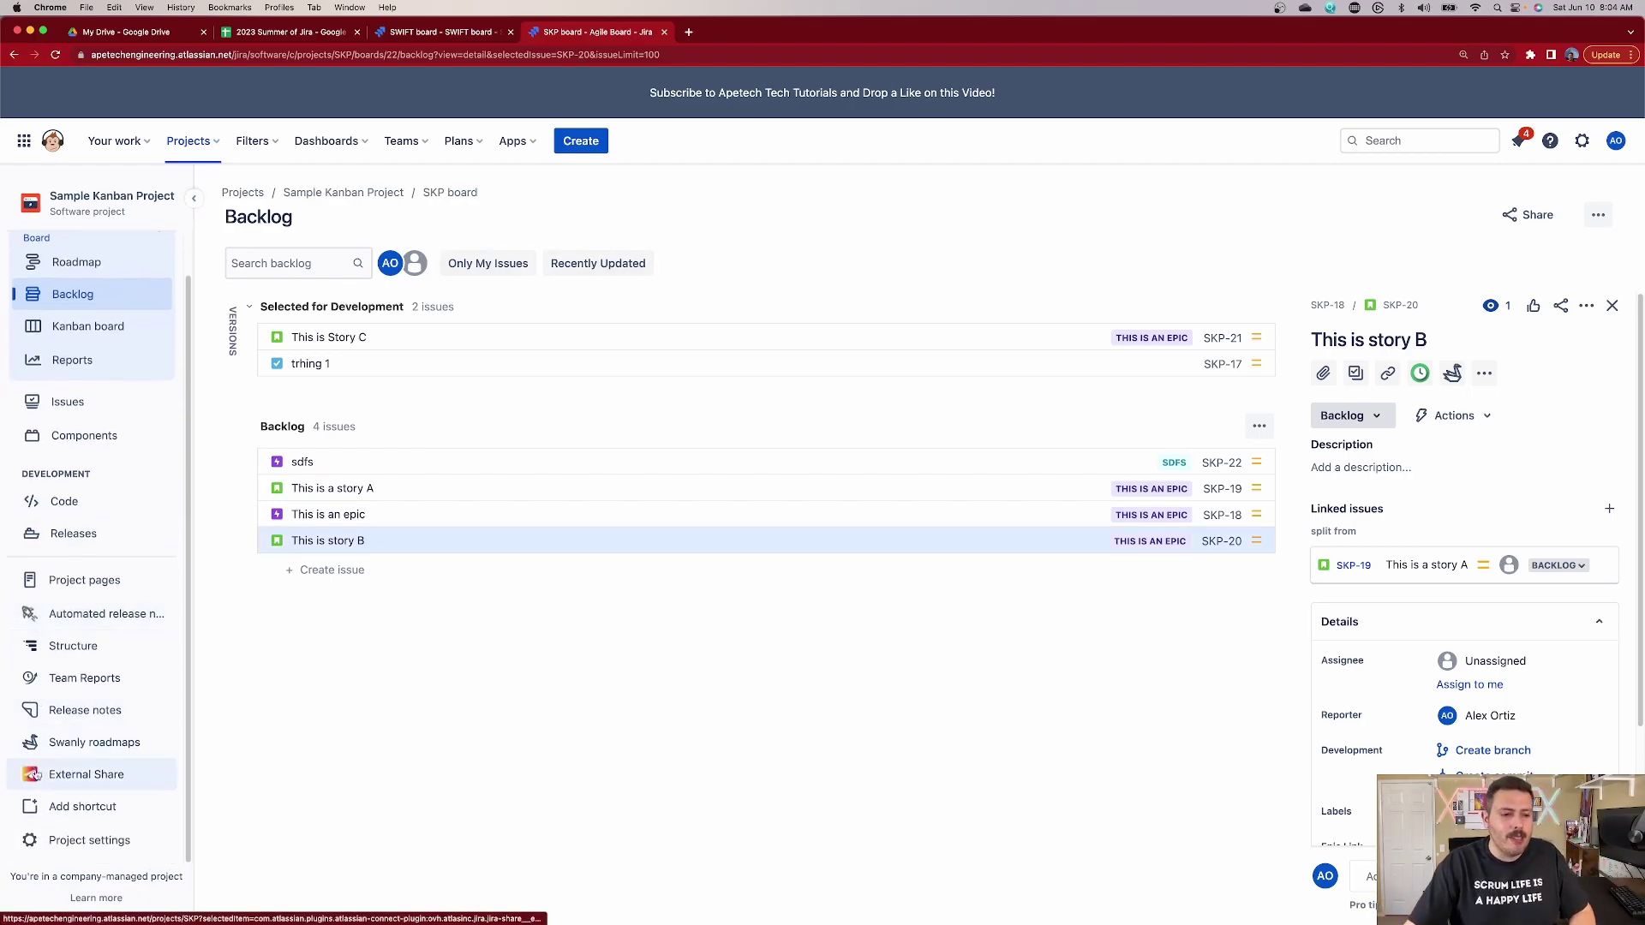
{"action": "left_click", "coordinate": [77, 842]}
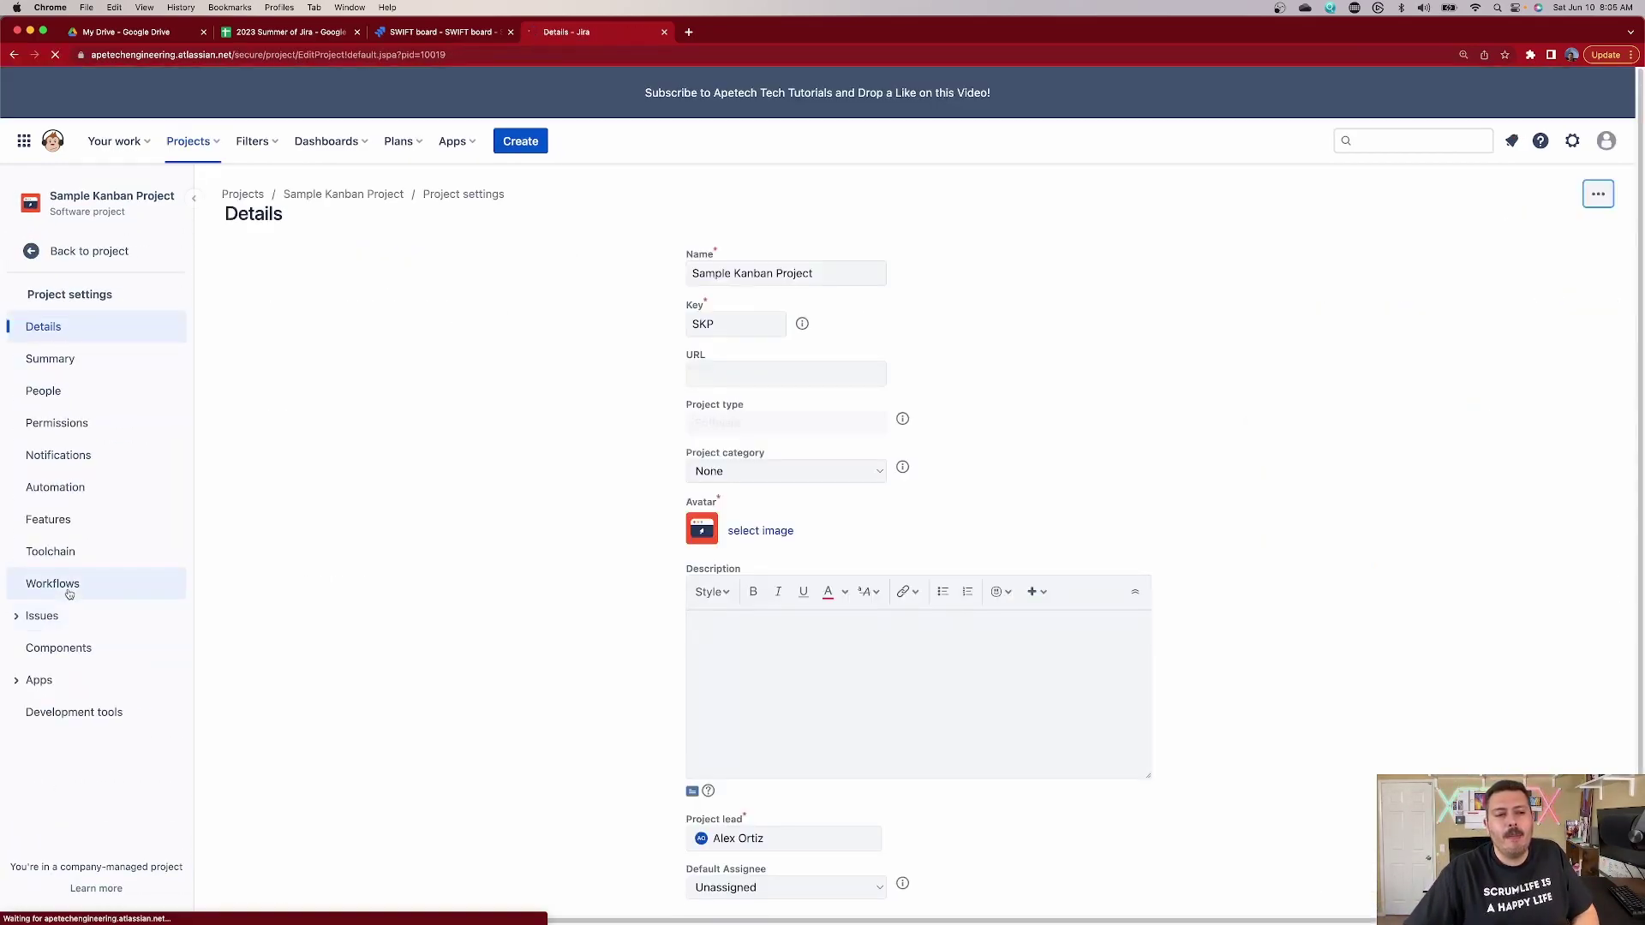
{"action": "left_click", "coordinate": [69, 589]}
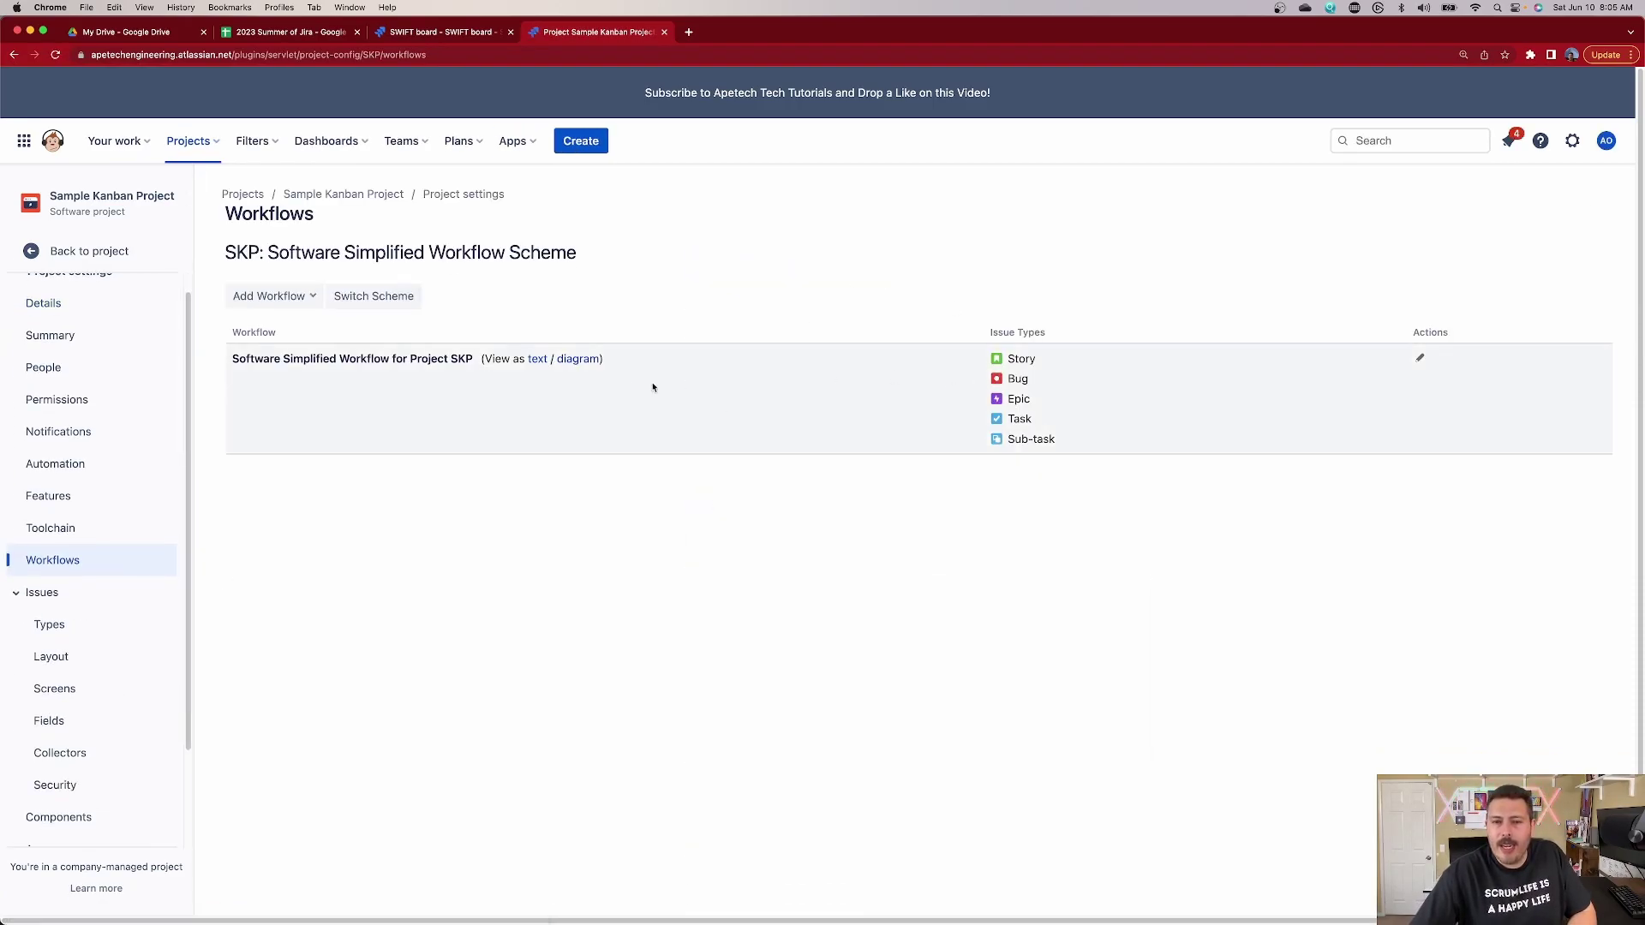
{"action": "left_click", "coordinate": [578, 359]}
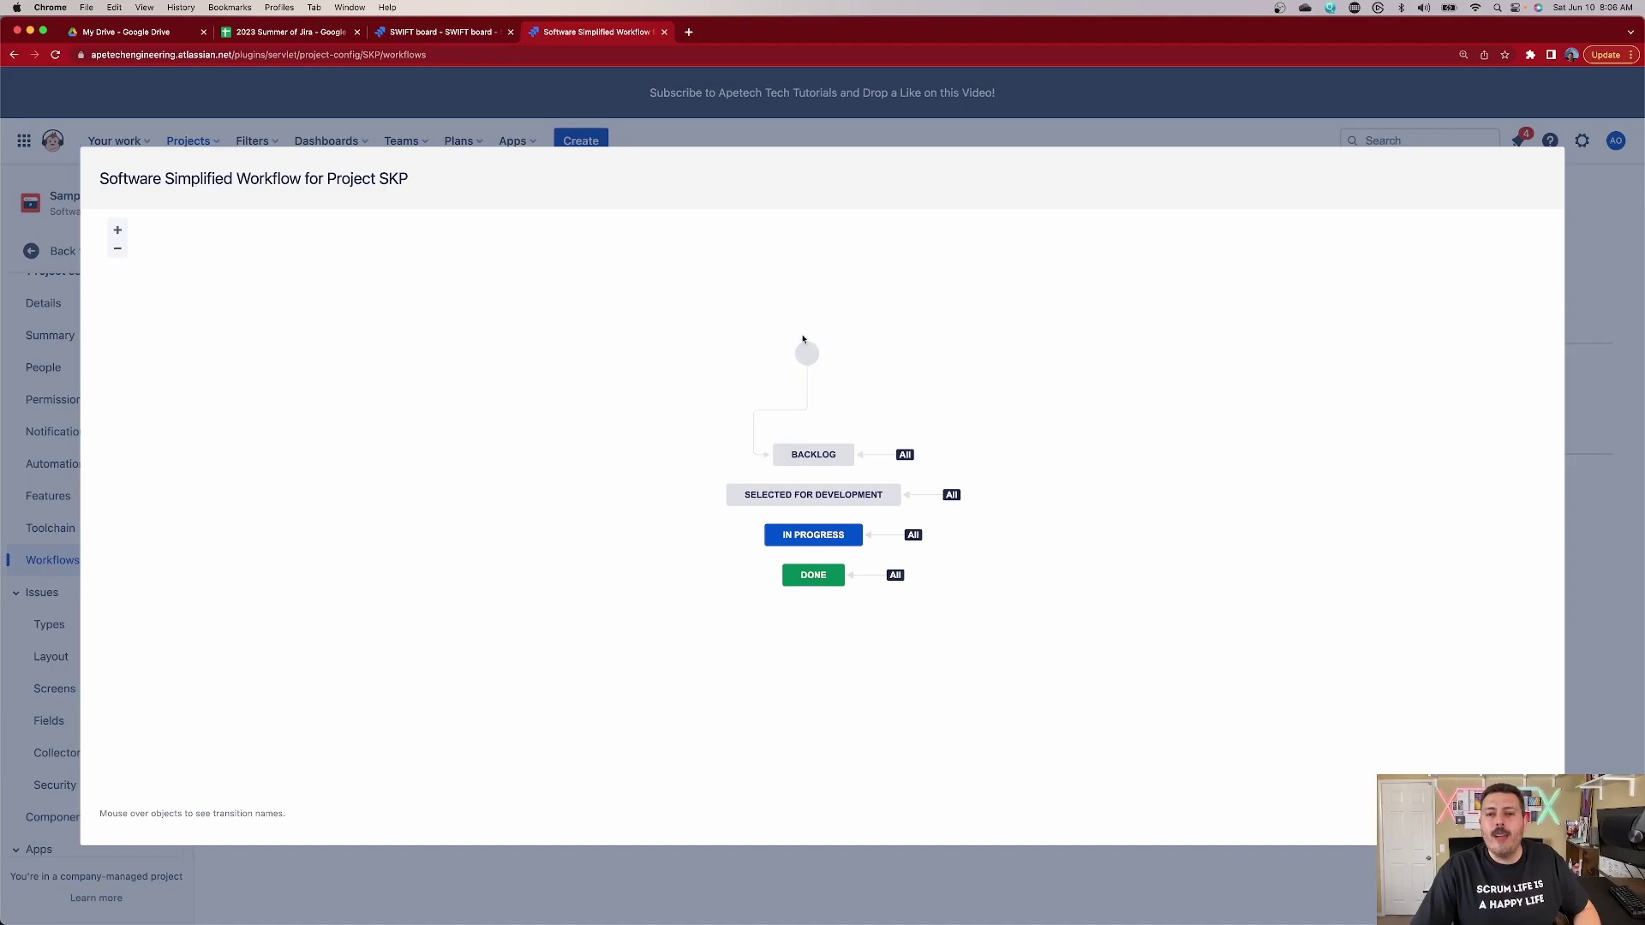
{"action": "mouse_move", "coordinate": [817, 355]}
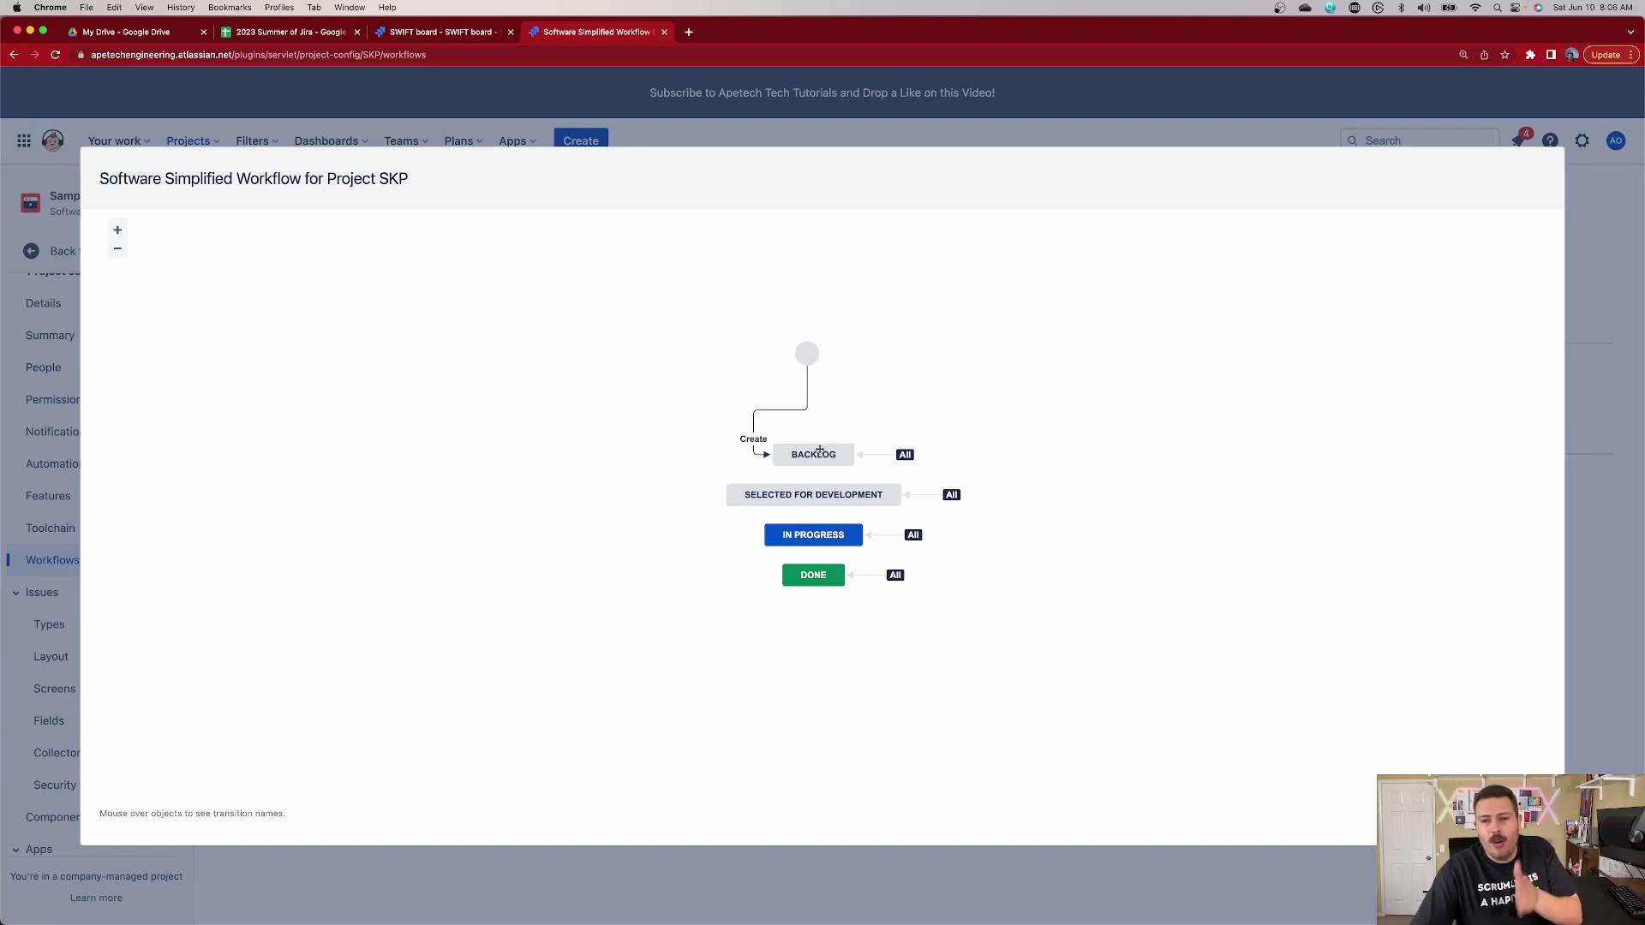
{"action": "mouse_move", "coordinate": [810, 447]}
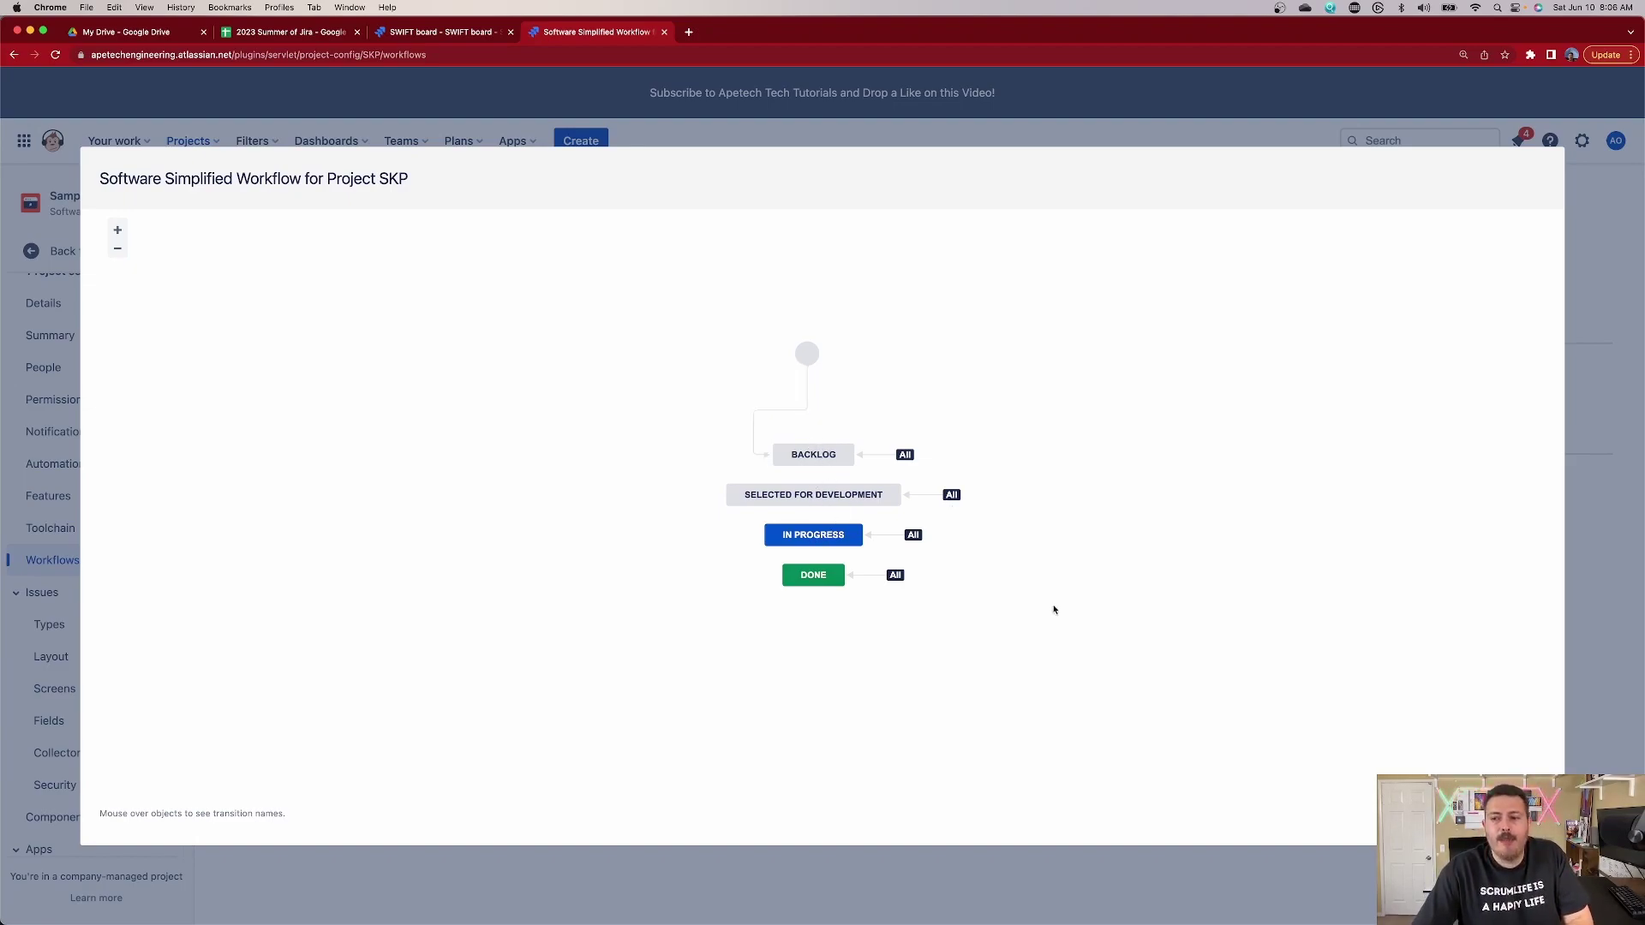
{"action": "key", "text": "Escape"}
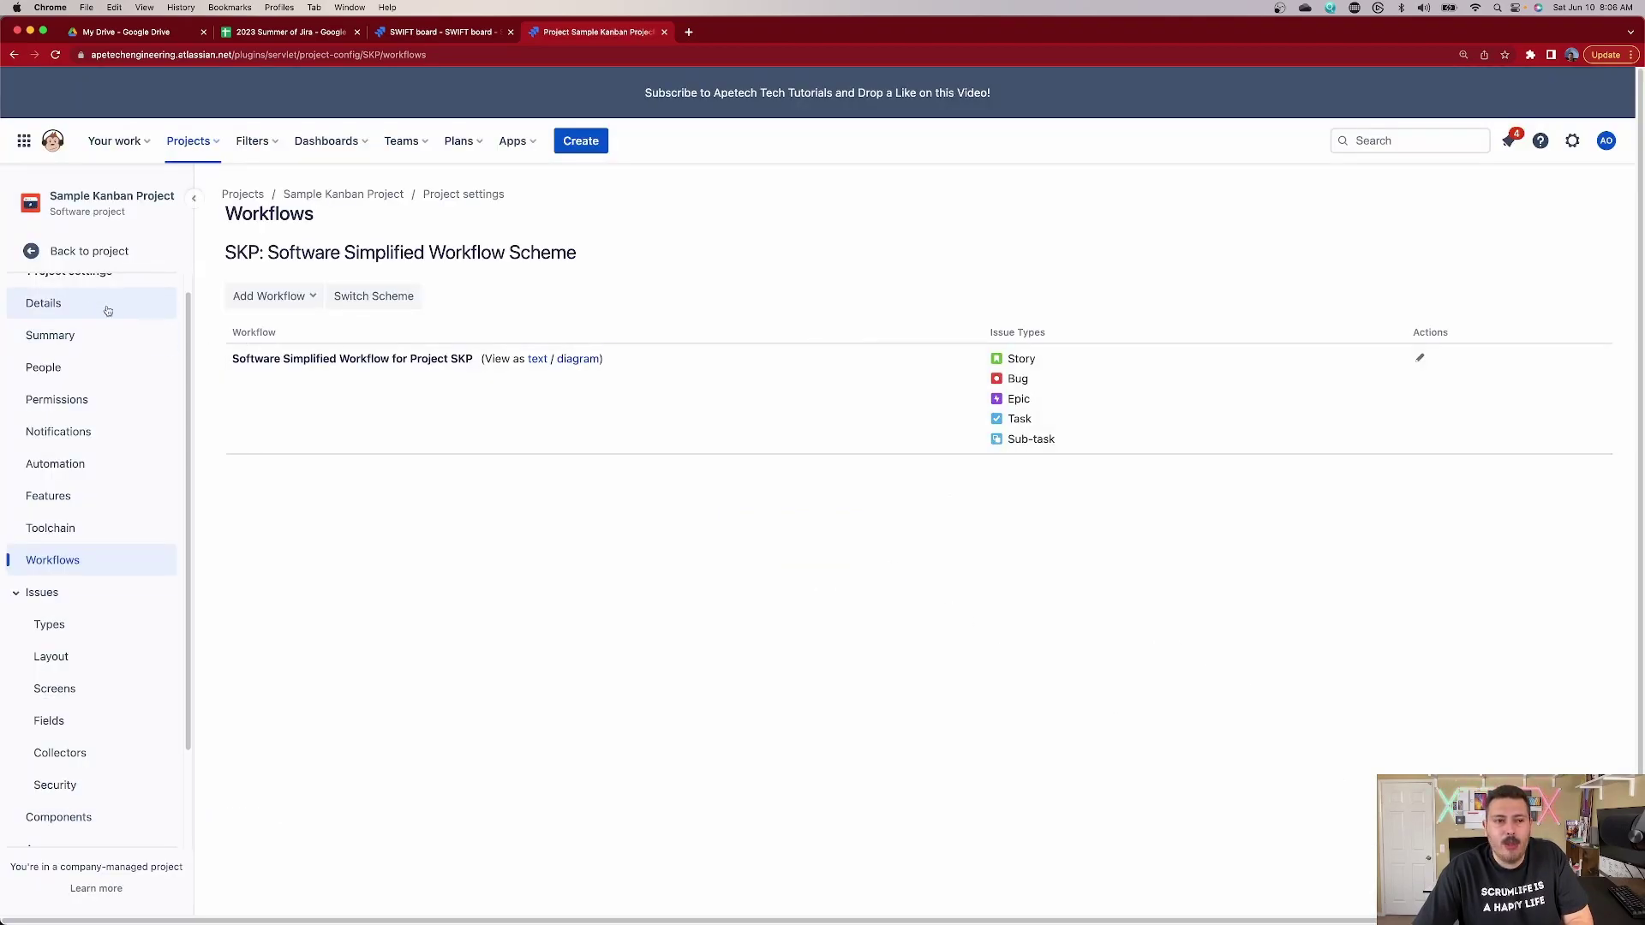
- Return from the project settings to the SKP board's backlog
{"action": "scroll", "coordinate": [81, 316], "scroll_direction": "up", "scroll_amount": 1}
{"action": "left_click", "coordinate": [74, 250]}
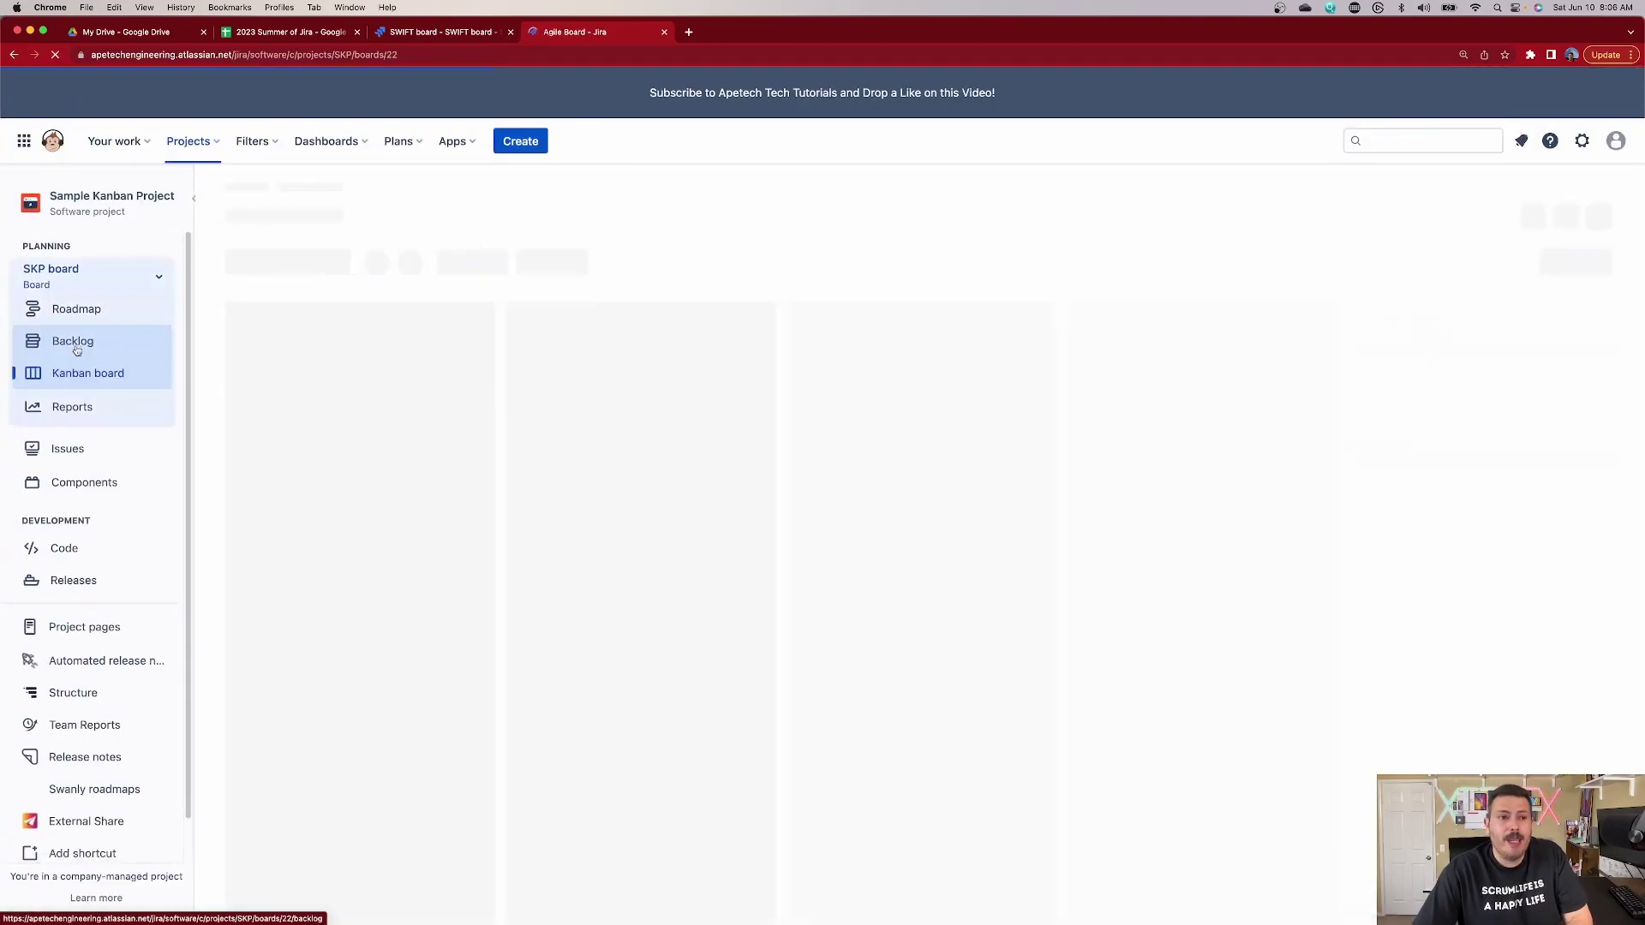
{"action": "left_click", "coordinate": [75, 343]}
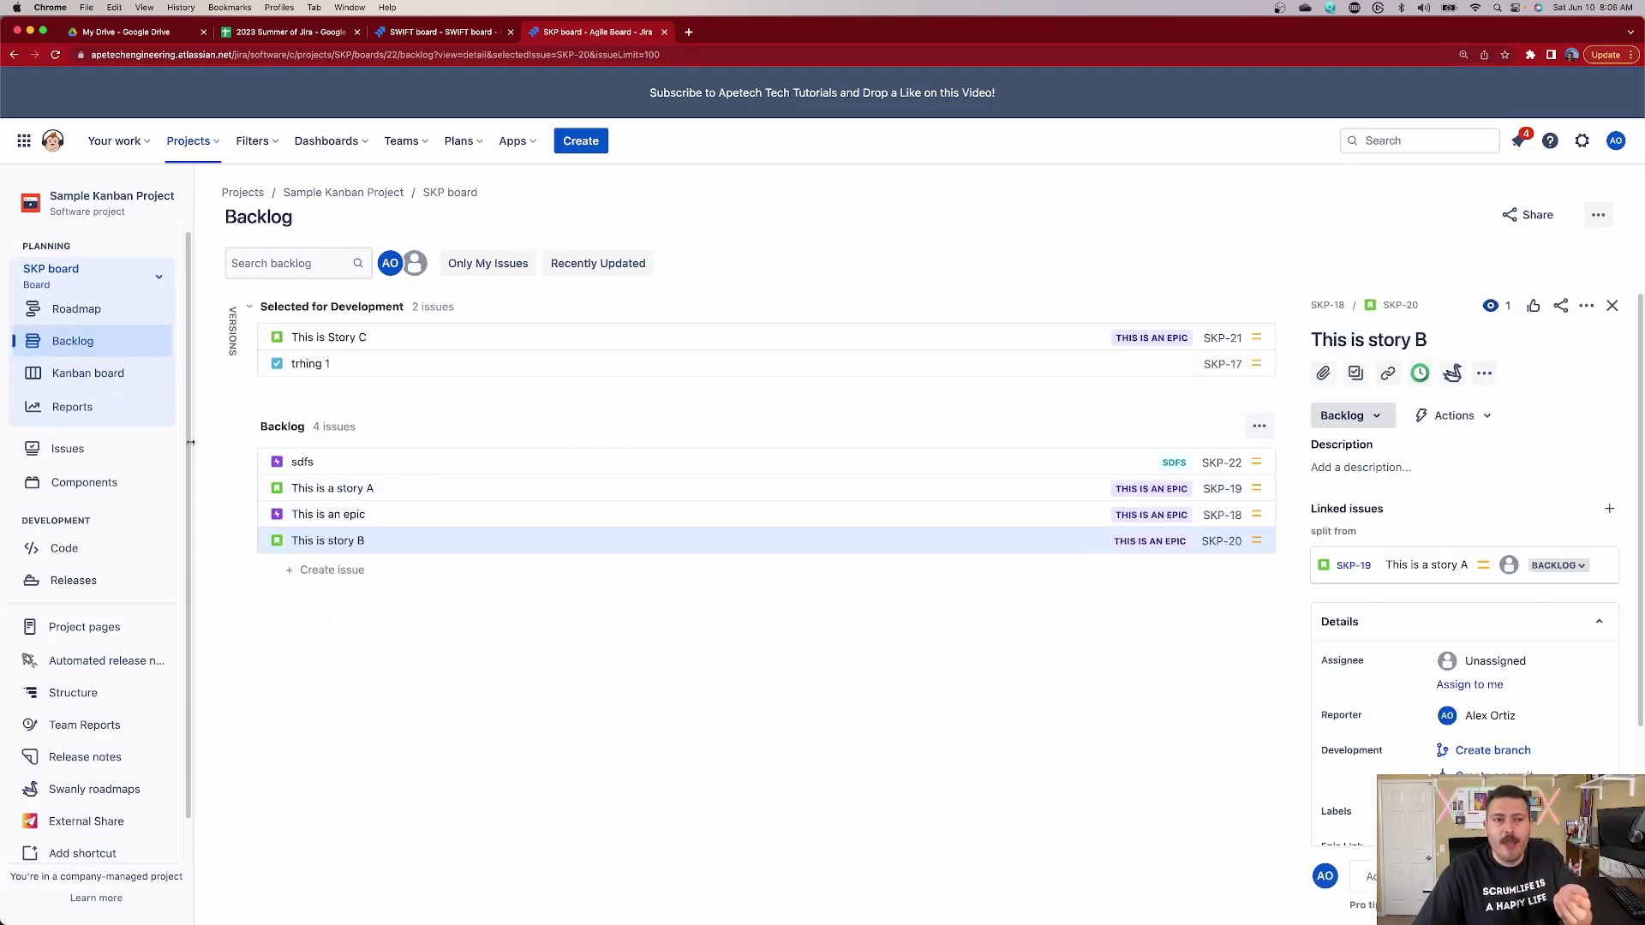
- Switch to My Scrum Board and show its backlog
{"action": "left_click", "coordinate": [86, 276]}
{"action": "left_click", "coordinate": [94, 404]}
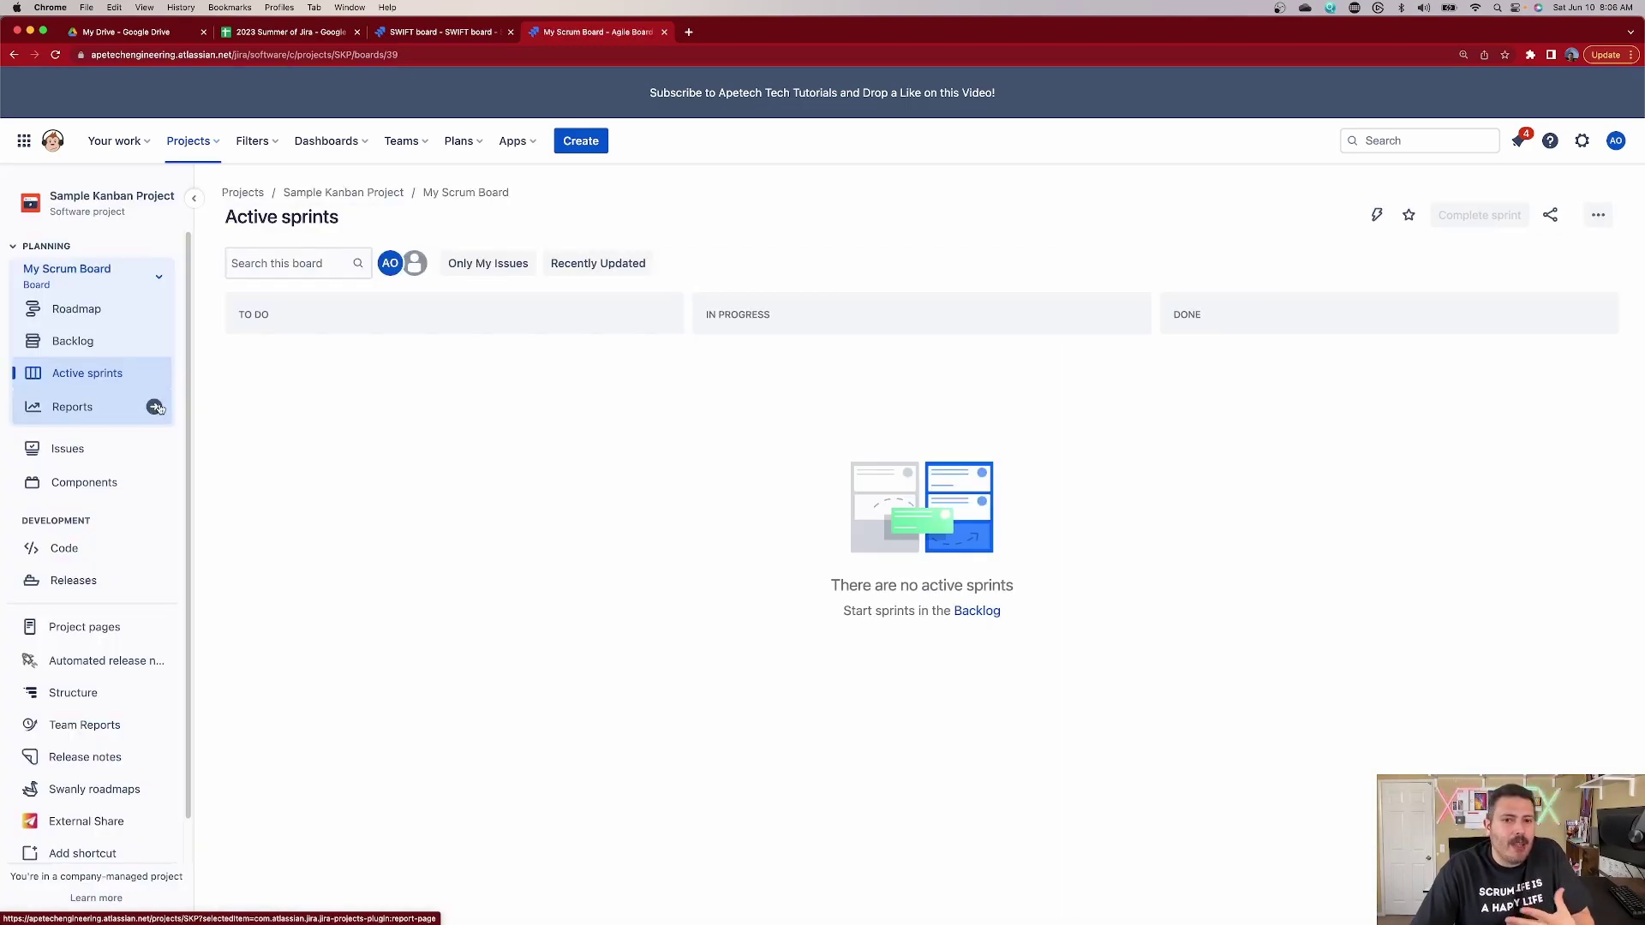
{"action": "left_click", "coordinate": [98, 352]}
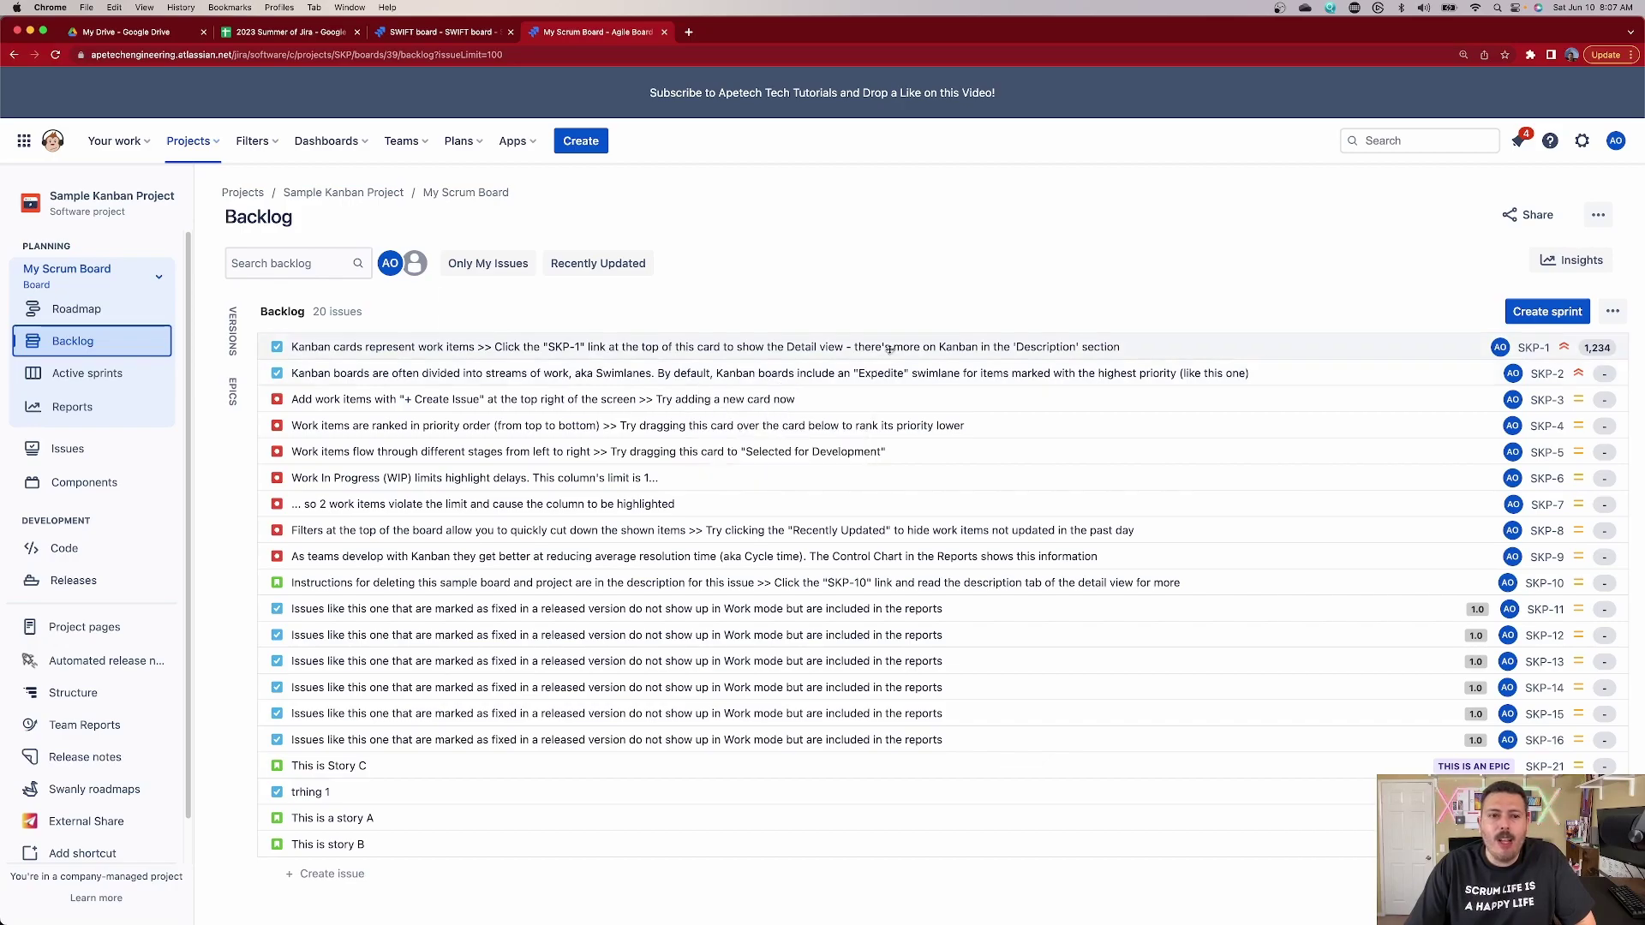
- Check the statuses of issues SKP-1, SKP-3, SKP-5, SKP-11 and SKP-21 in My Scrum Board's backlog
{"action": "left_click", "coordinate": [908, 341]}
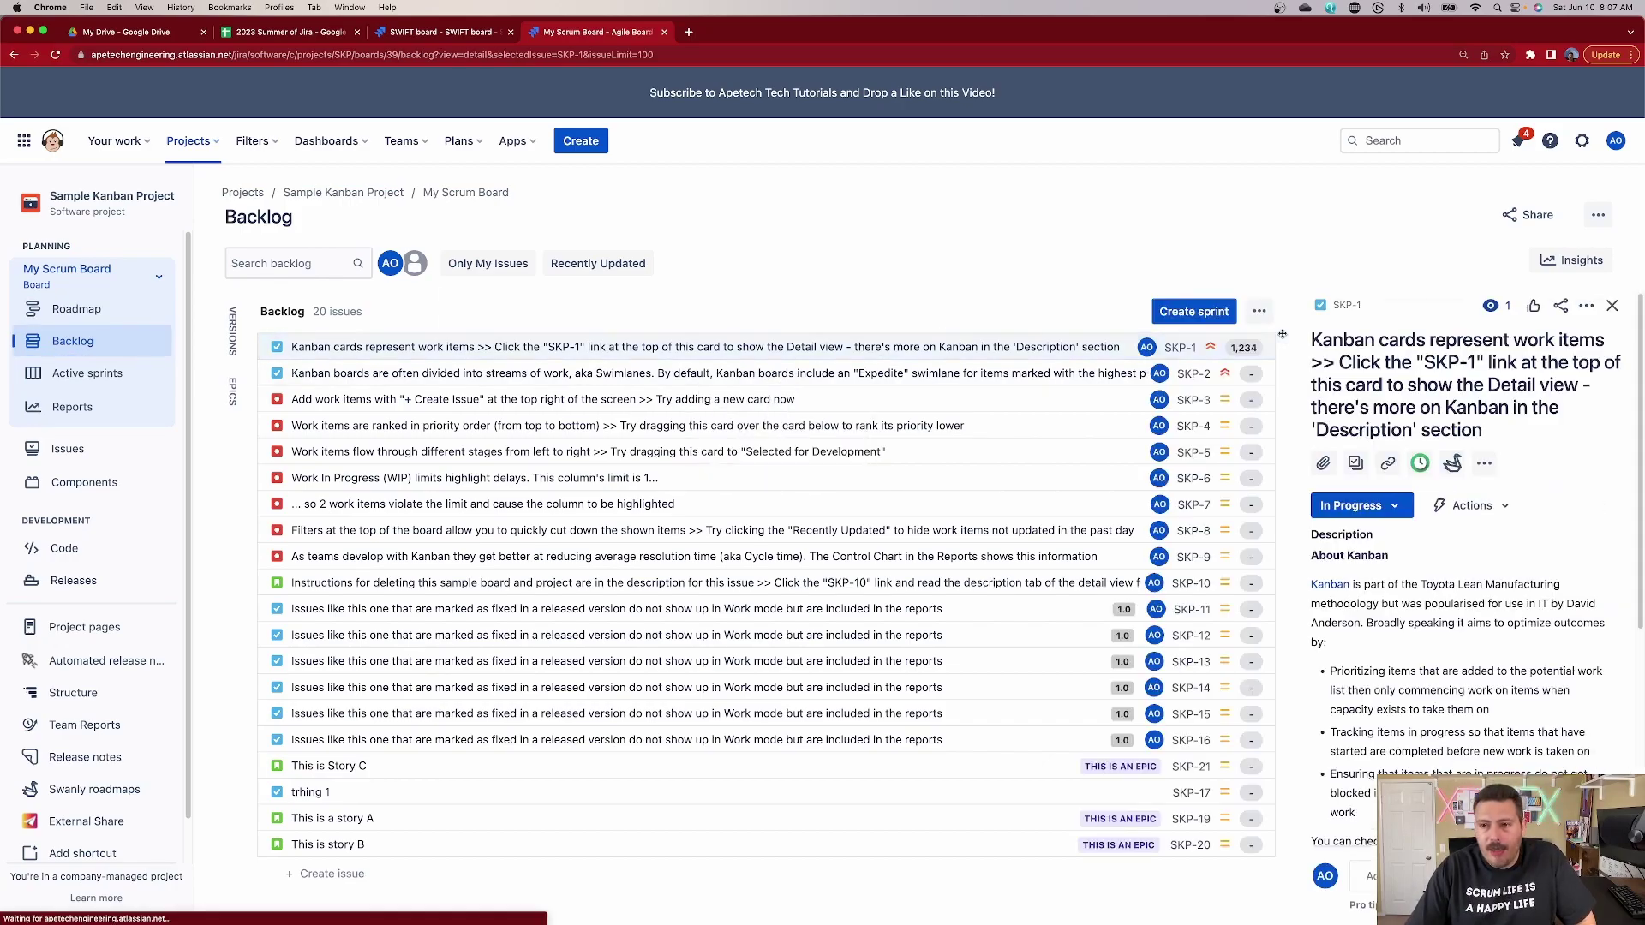
{"action": "left_click", "coordinate": [651, 400]}
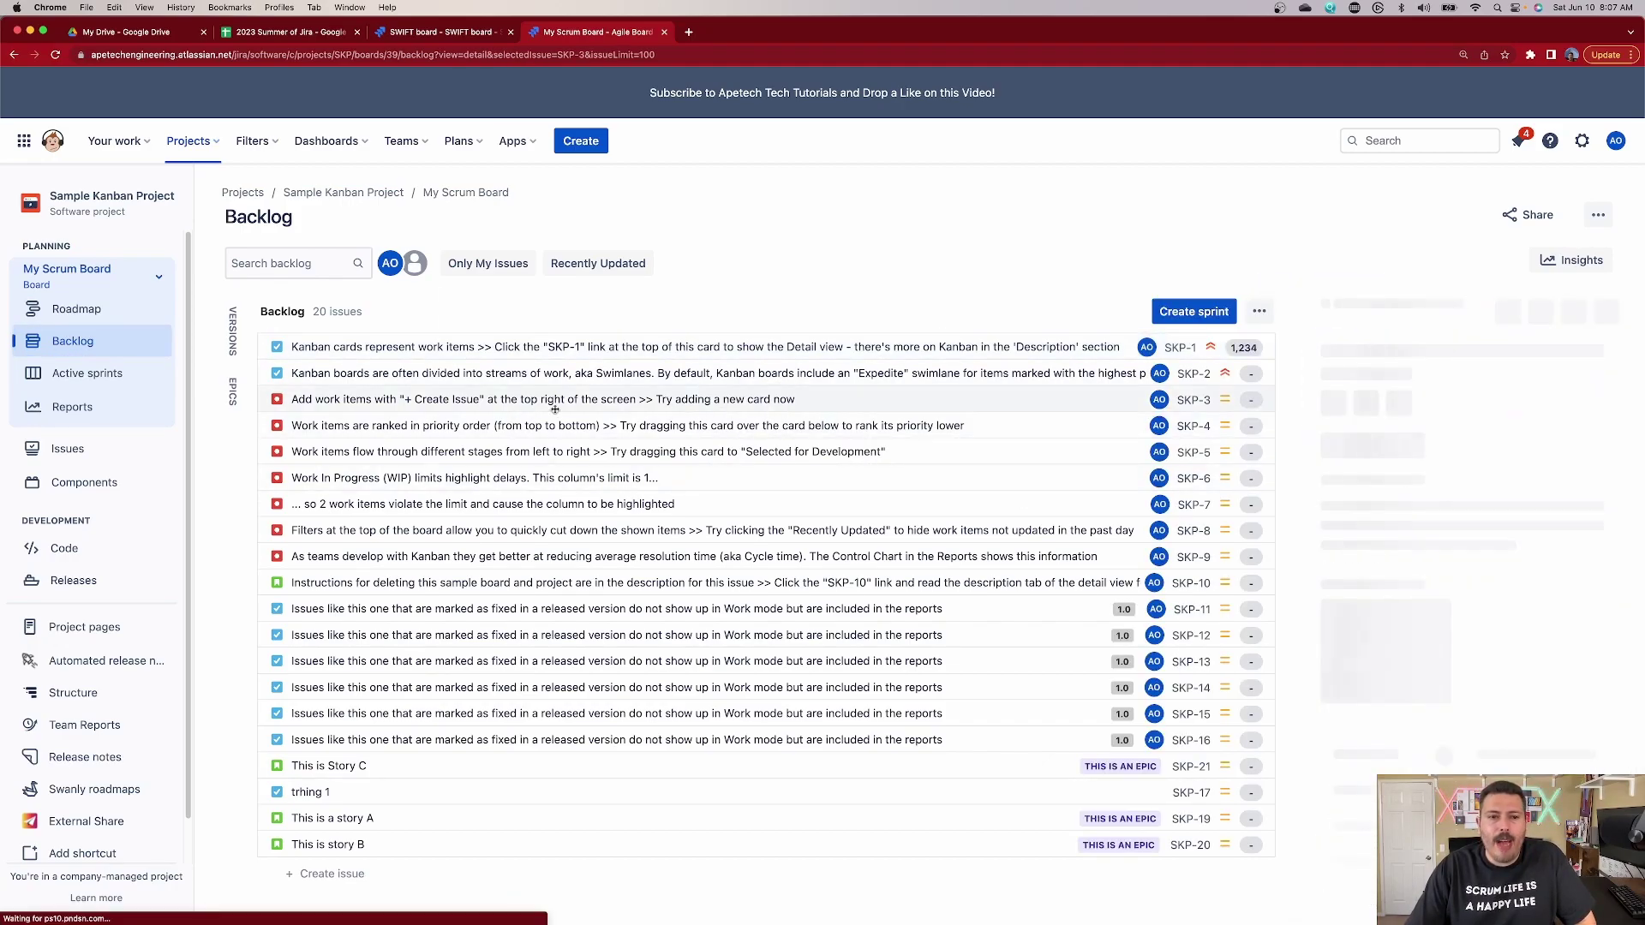
{"action": "left_click", "coordinate": [991, 452]}
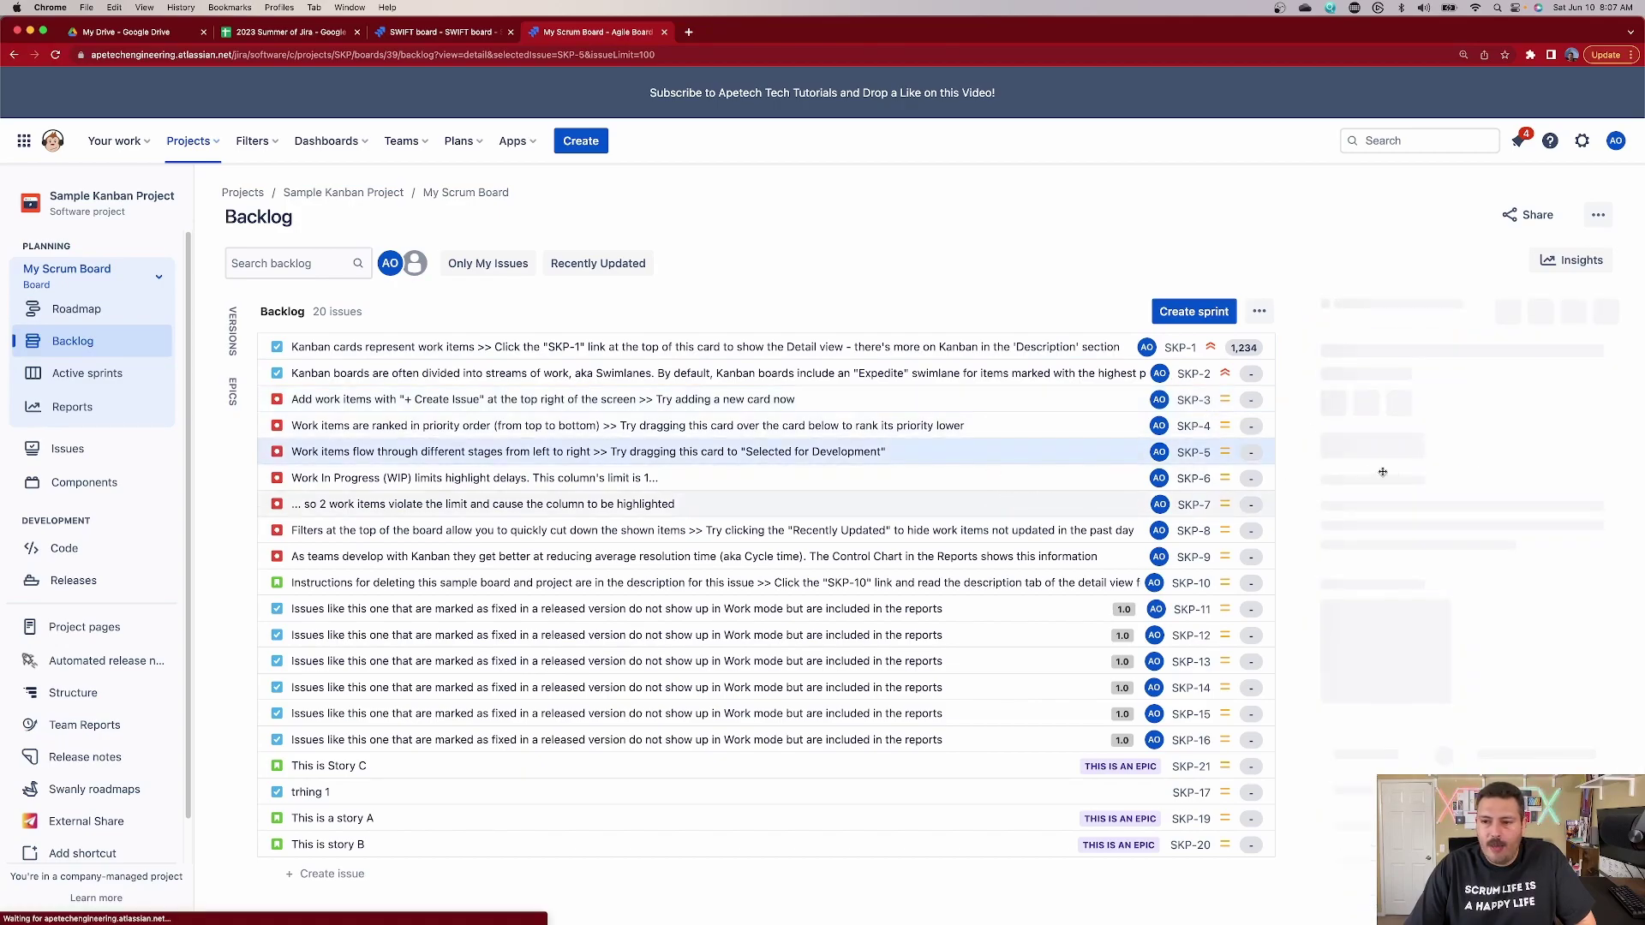
{"action": "left_click", "coordinate": [699, 610]}
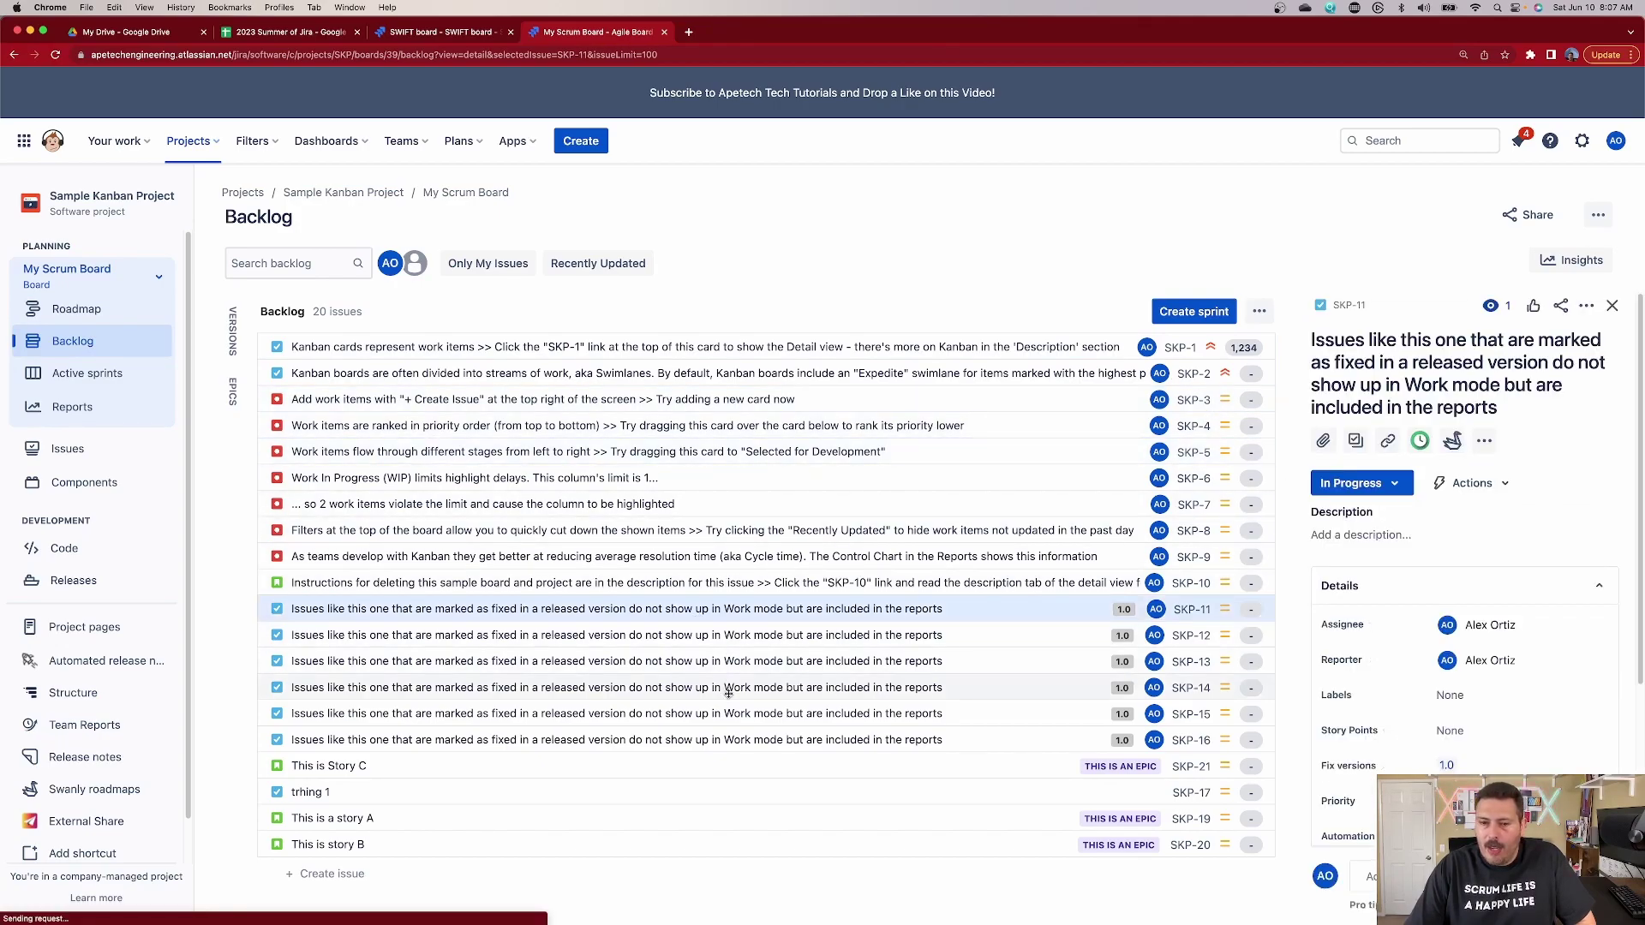
{"action": "left_click", "coordinate": [694, 765]}
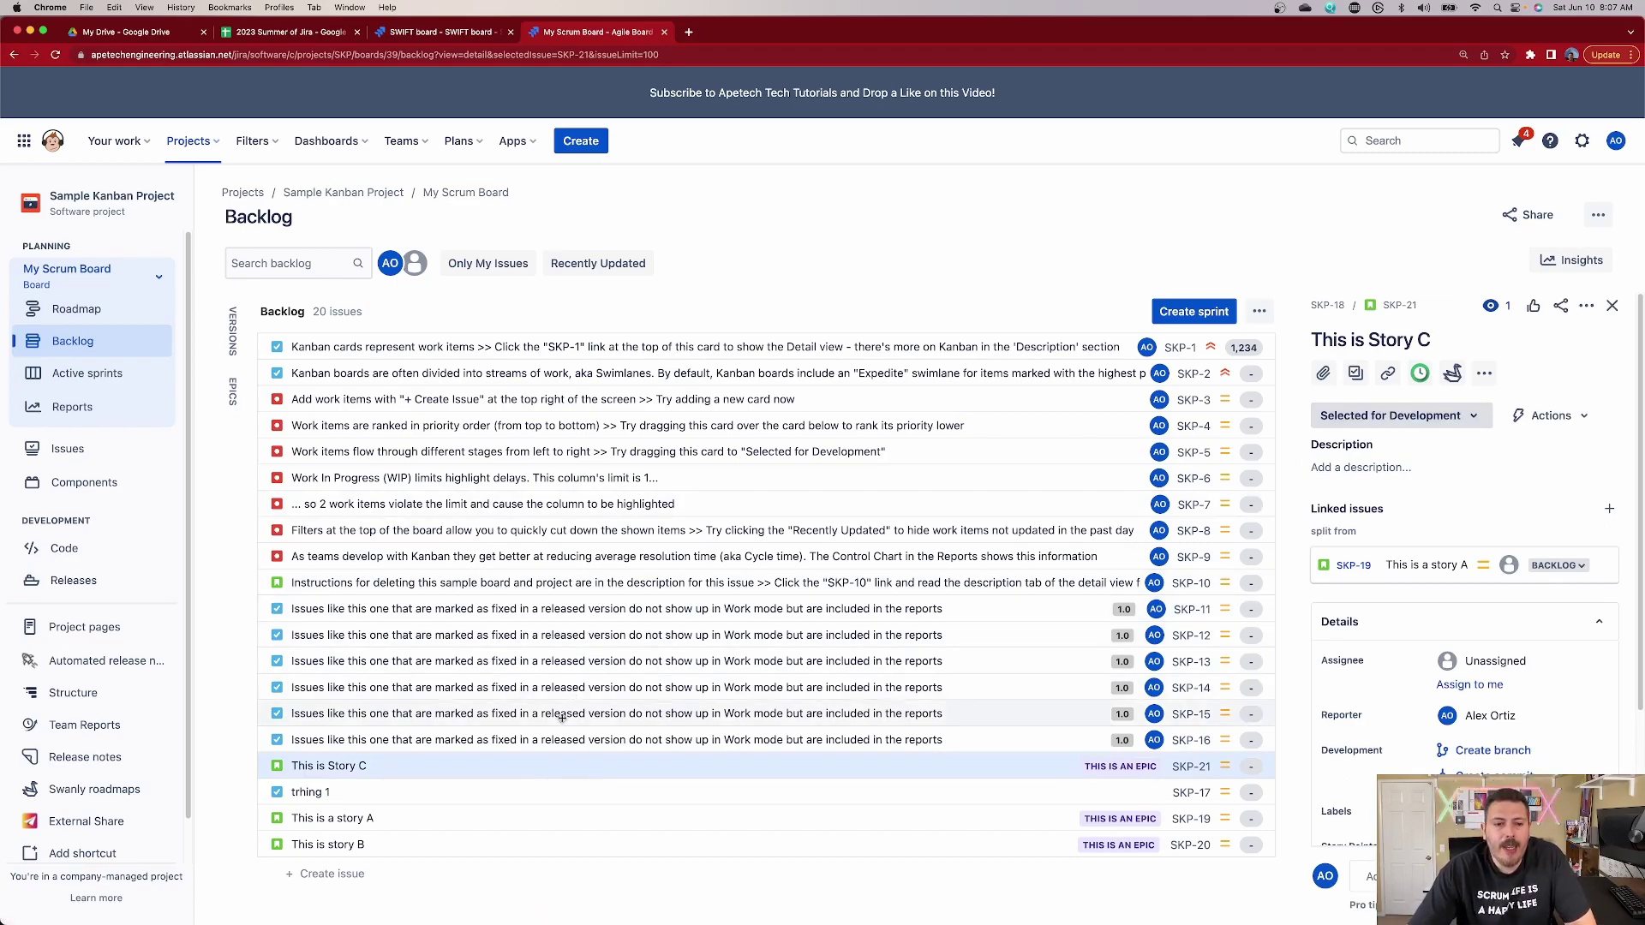
- Check the status of story SKP-20 in My Scrum Board's backlog
{"action": "left_click", "coordinate": [509, 841]}
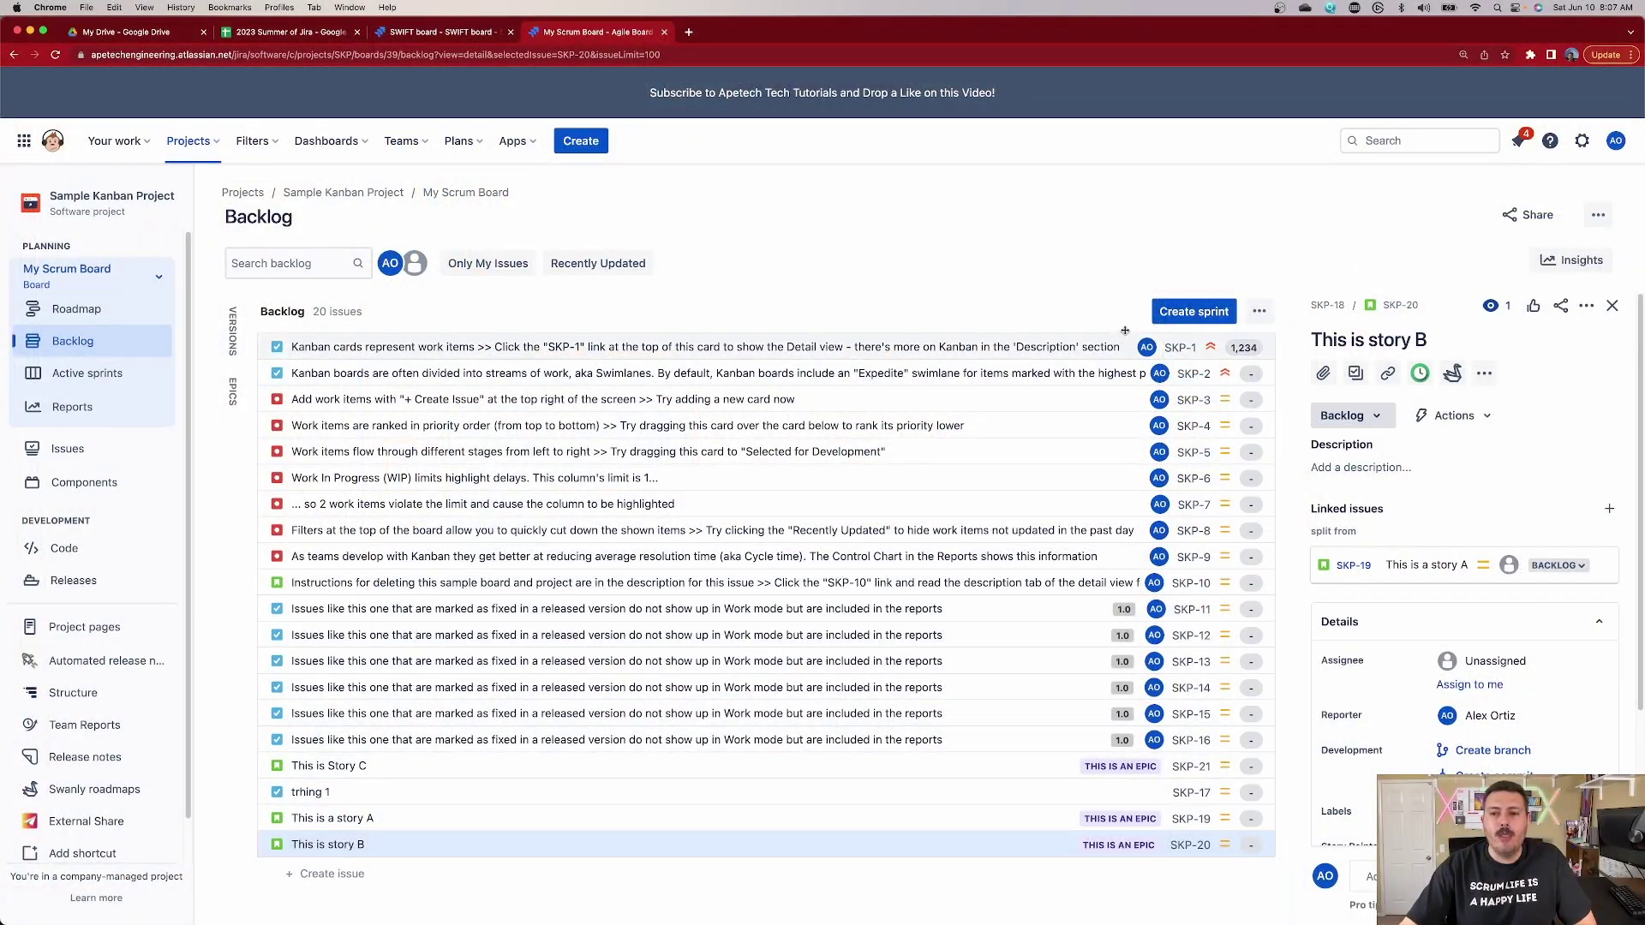
- Create a sprint above the backlog and move issues SKP-1, SKP-9, SKP-14 and SKP-21 into it
{"action": "left_click", "coordinate": [1169, 319]}
{"action": "left_click_drag", "start_coordinate": [712, 638], "coordinate": [704, 417]}
{"action": "left_click_drag", "start_coordinate": [711, 726], "coordinate": [716, 438]}
{"action": "left_click_drag", "start_coordinate": [714, 856], "coordinate": [716, 416]}
{"action": "scroll", "coordinate": [747, 764], "scroll_direction": "down", "scroll_amount": 3}
{"action": "left_click_drag", "start_coordinate": [747, 765], "coordinate": [732, 438]}
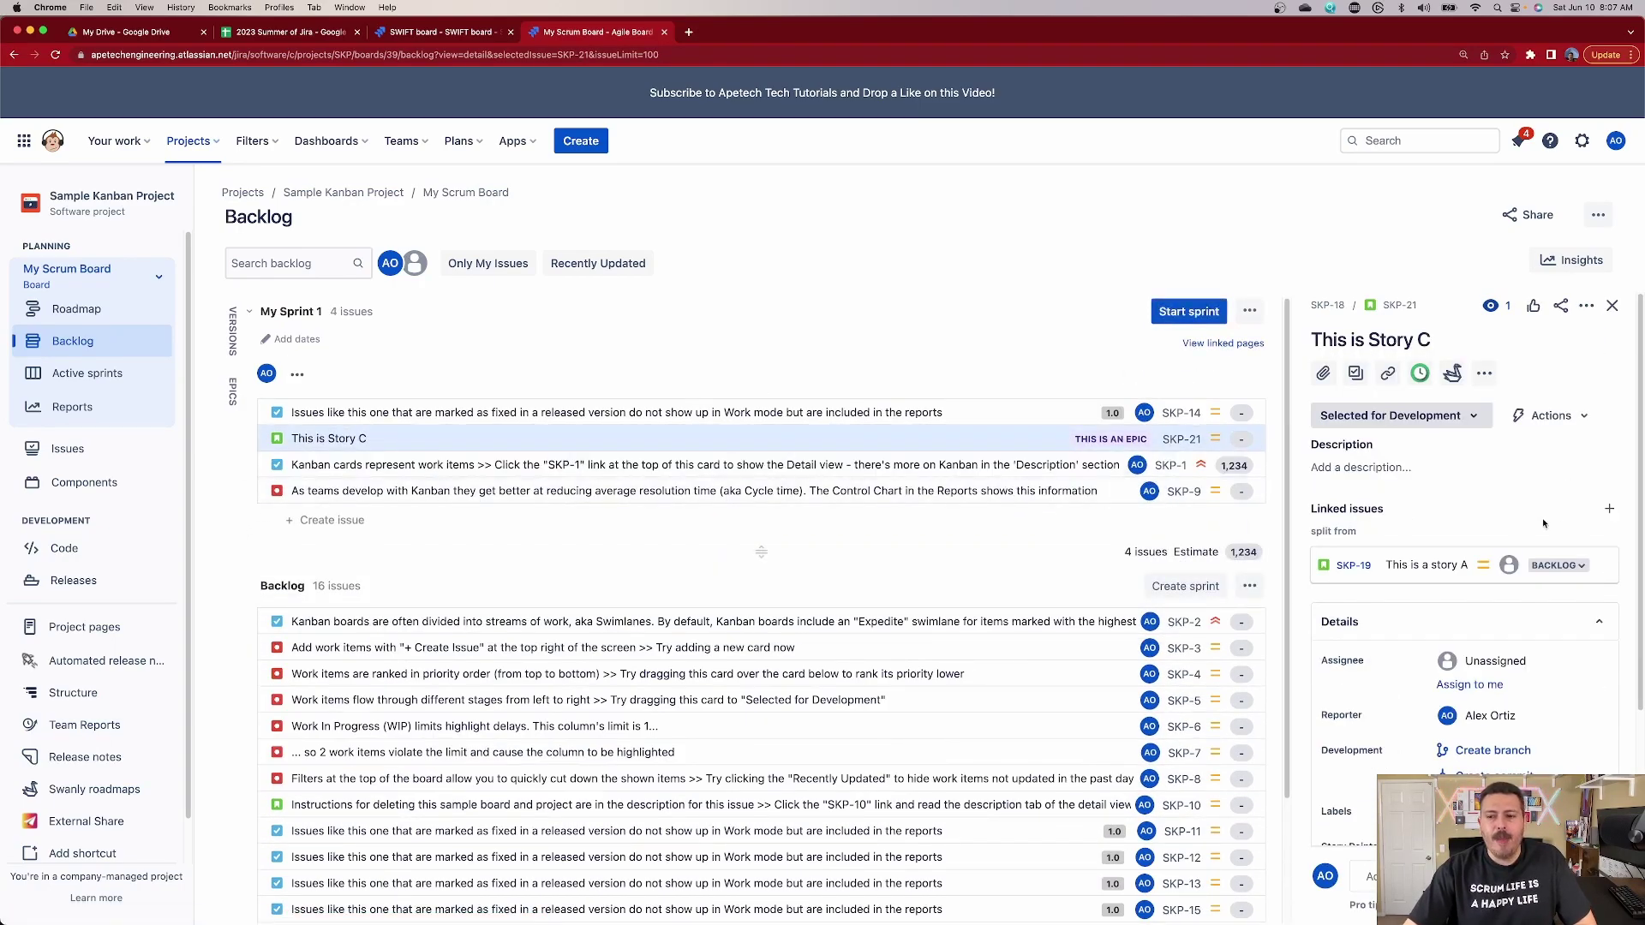
- Examine the details and additional fields of SKP-21, This is Story C
{"action": "scroll", "coordinate": [1522, 641], "scroll_direction": "down", "scroll_amount": 5}
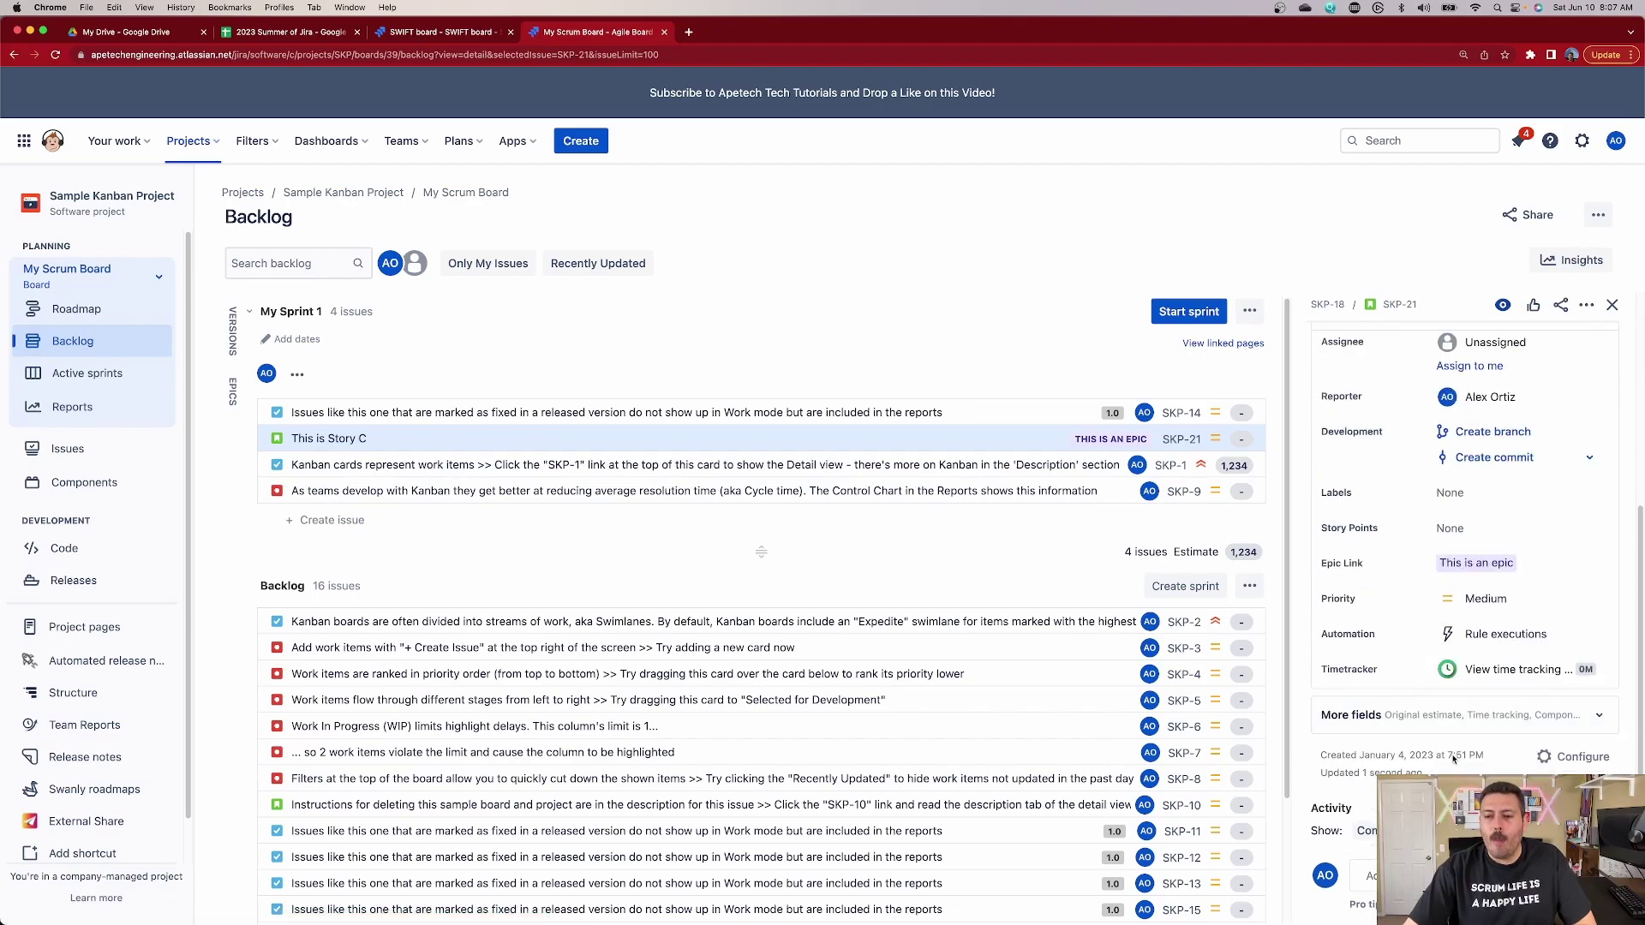
{"action": "left_click", "coordinate": [1413, 713]}
{"action": "scroll", "coordinate": [1388, 720], "scroll_direction": "down", "scroll_amount": 3}
{"action": "scroll", "coordinate": [1457, 648], "scroll_direction": "up", "scroll_amount": 5}
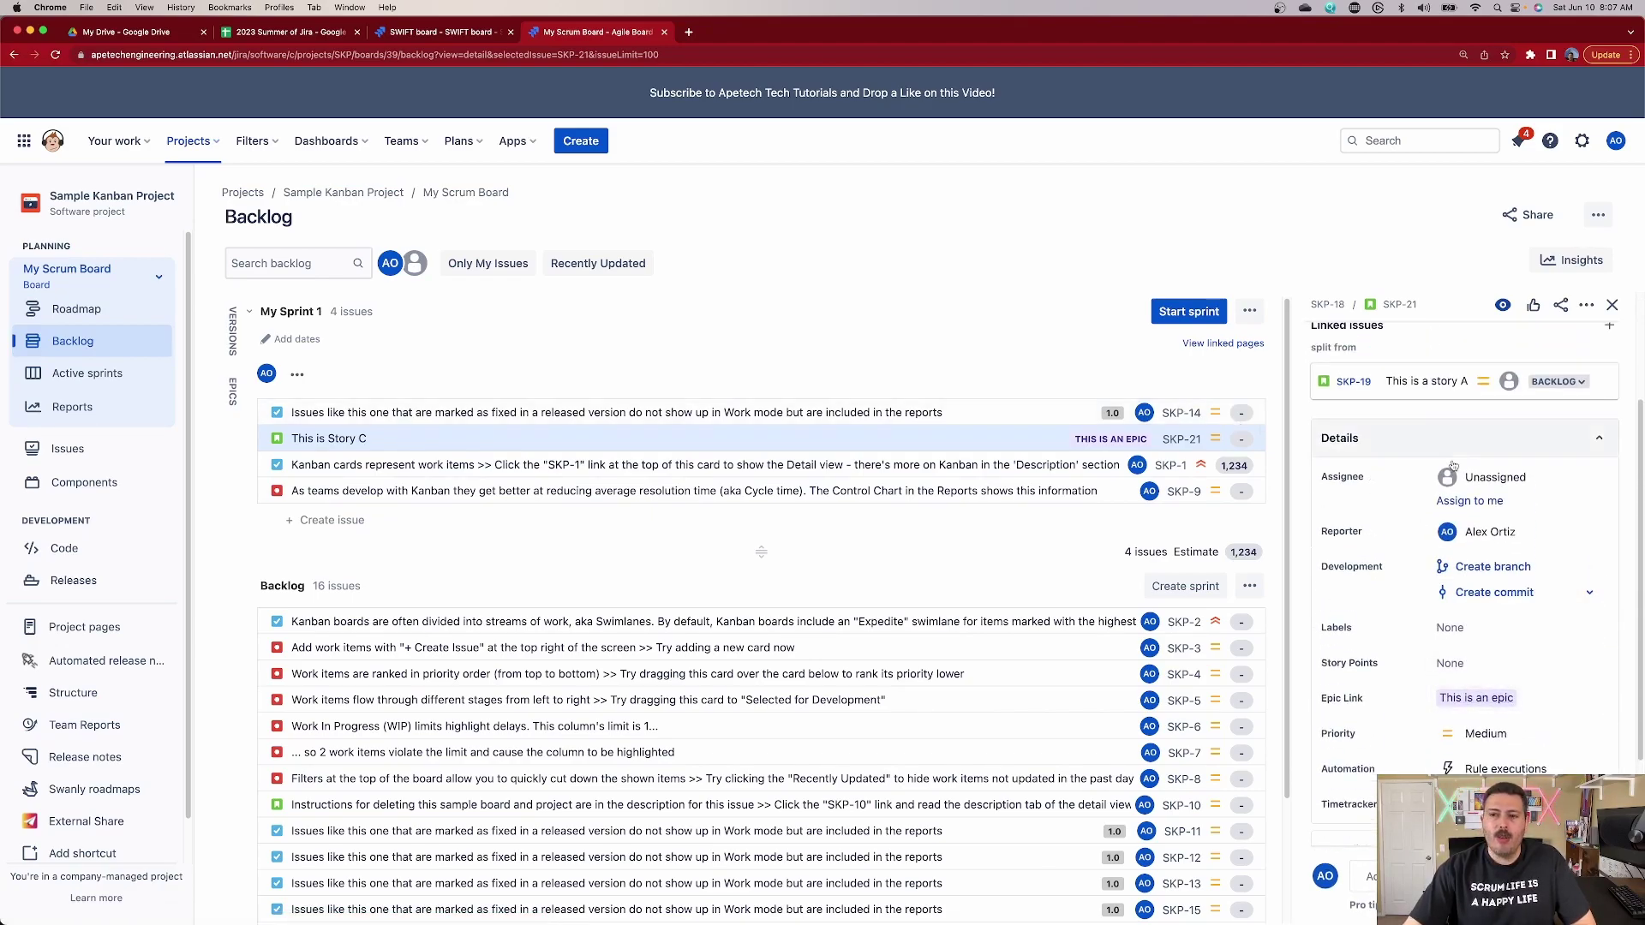
{"action": "scroll", "coordinate": [1457, 599], "scroll_direction": "up", "scroll_amount": 3}
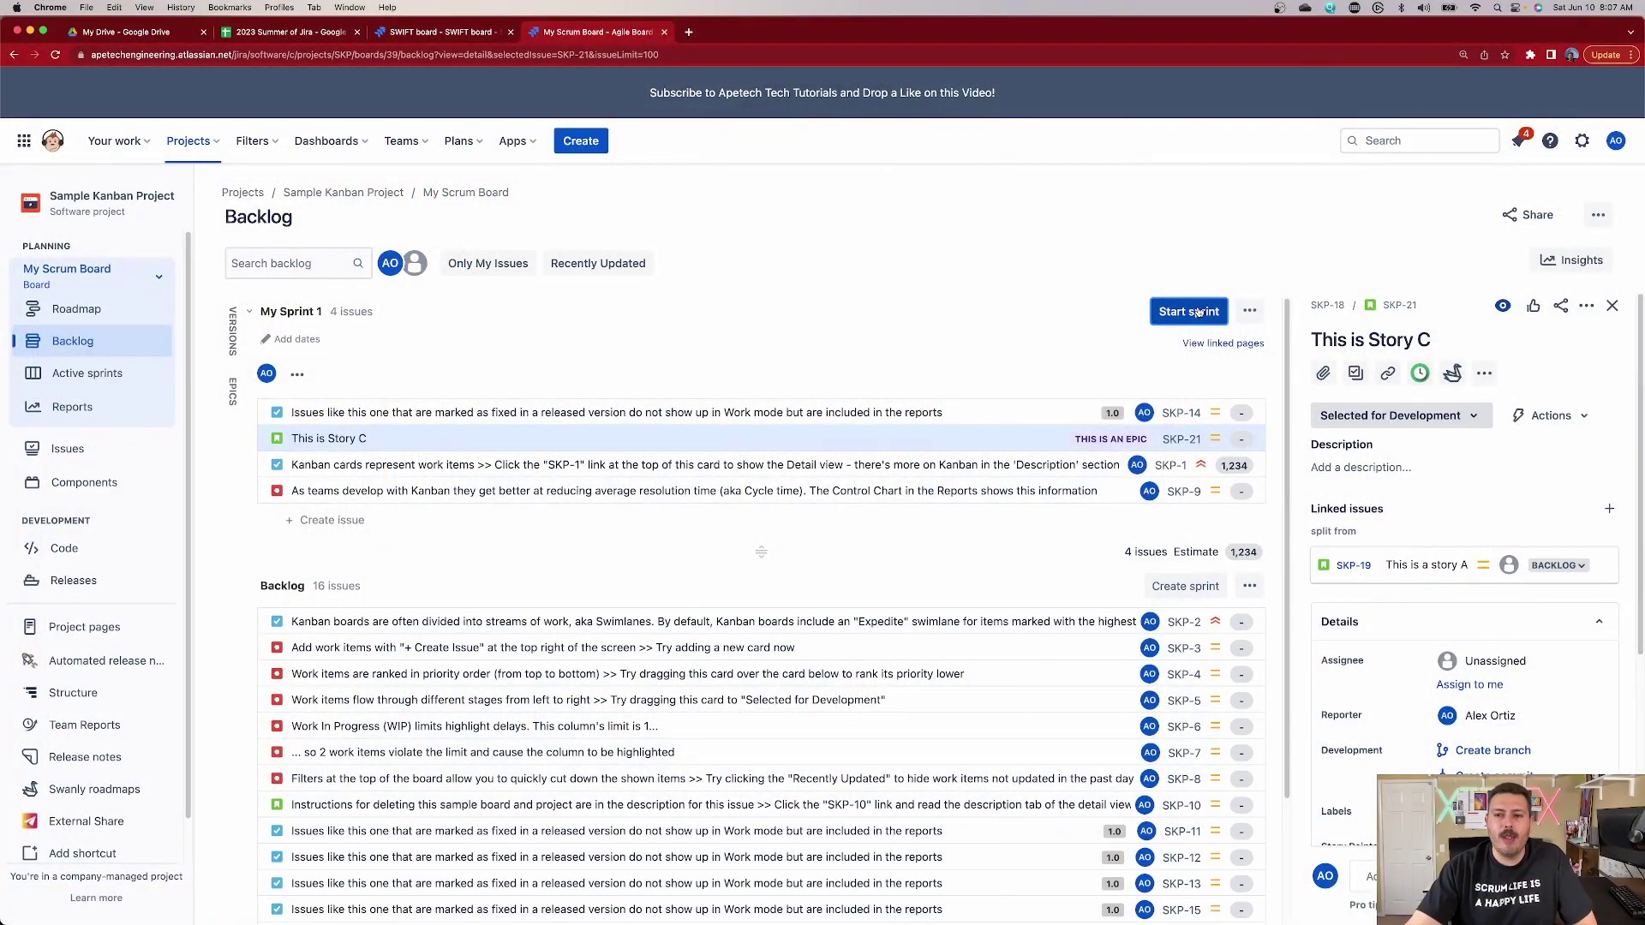
- Start My Sprint 1 with a duration of 2 weeks and a start date of 10/Jun/23 08:07 AM
{"action": "left_click", "coordinate": [1197, 313]}
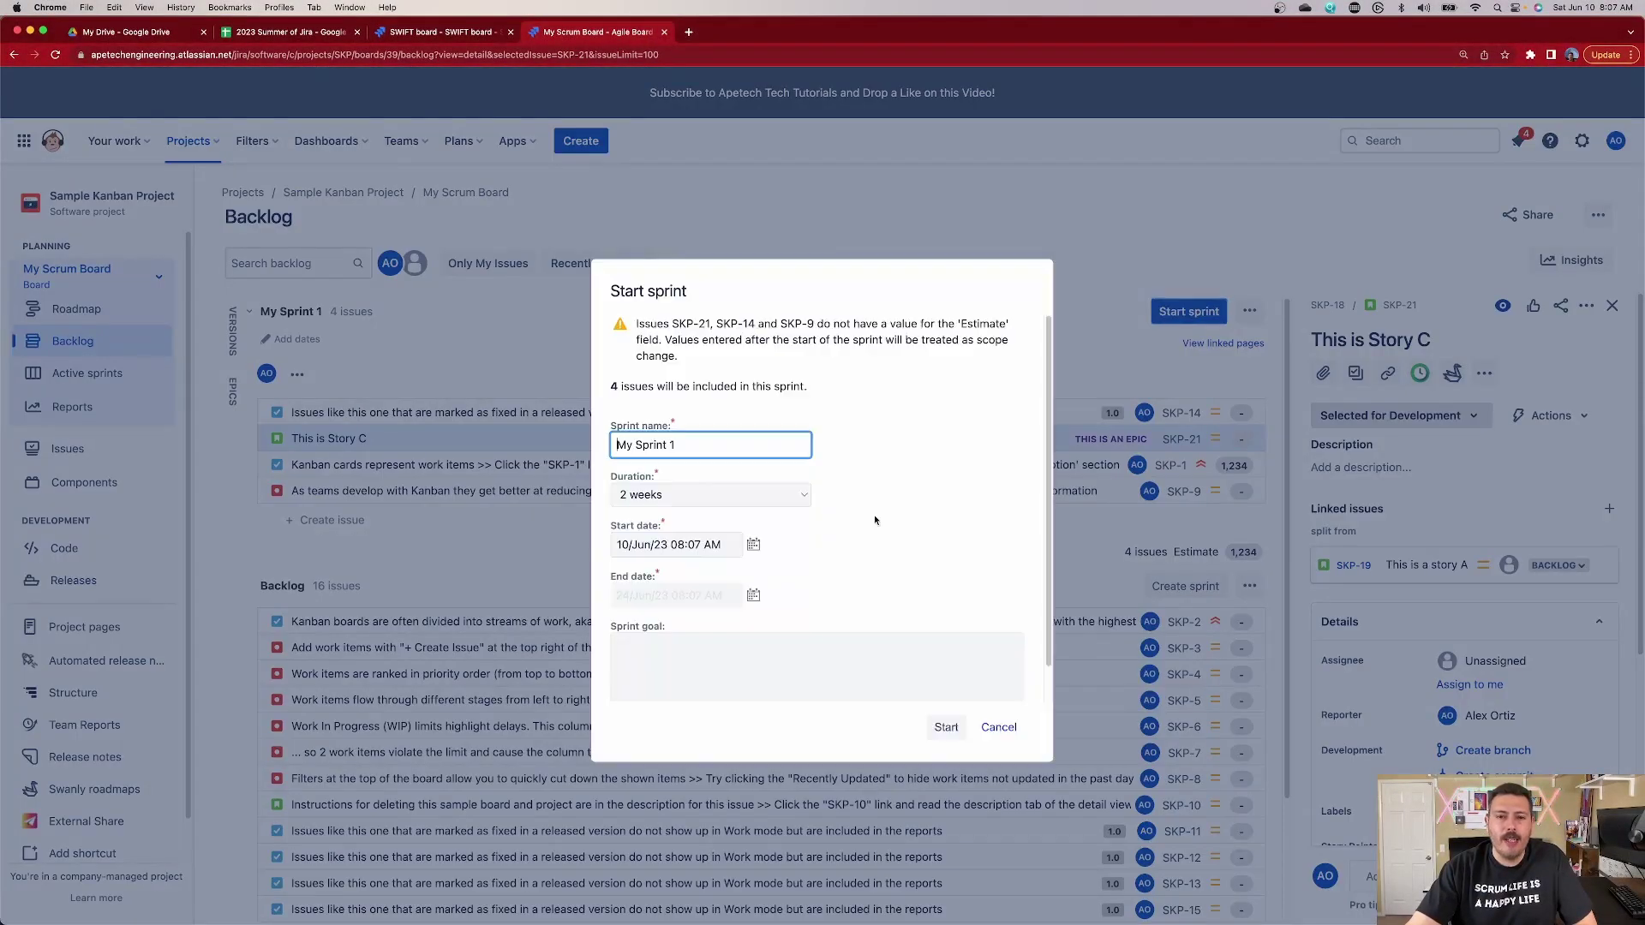
{"action": "left_click", "coordinate": [948, 728]}
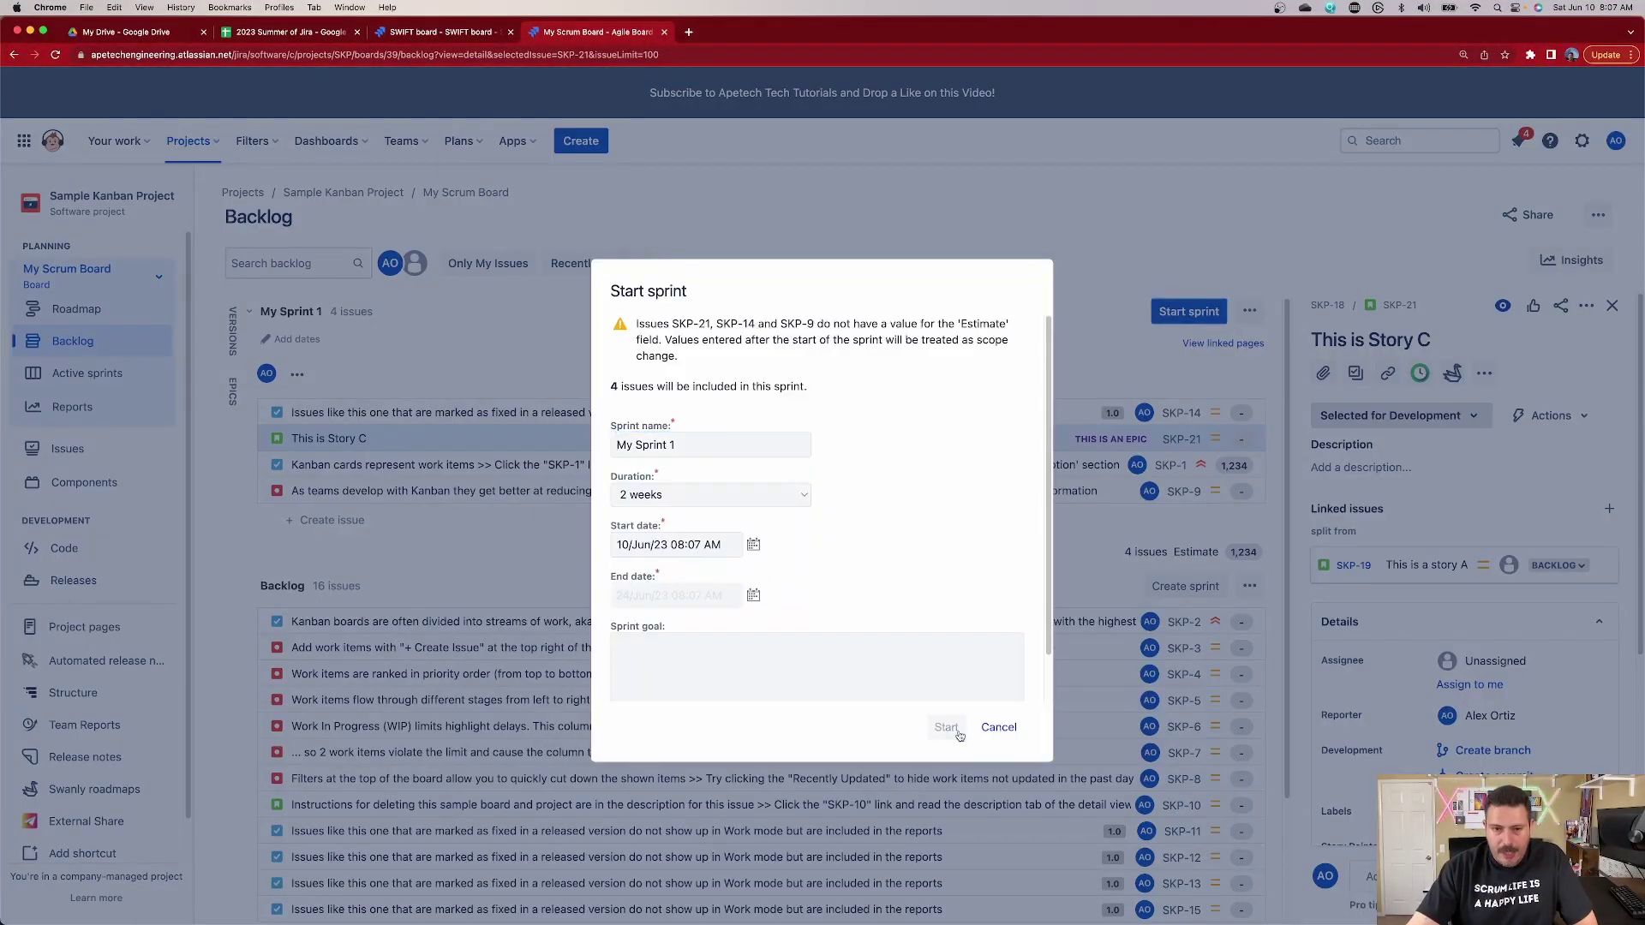